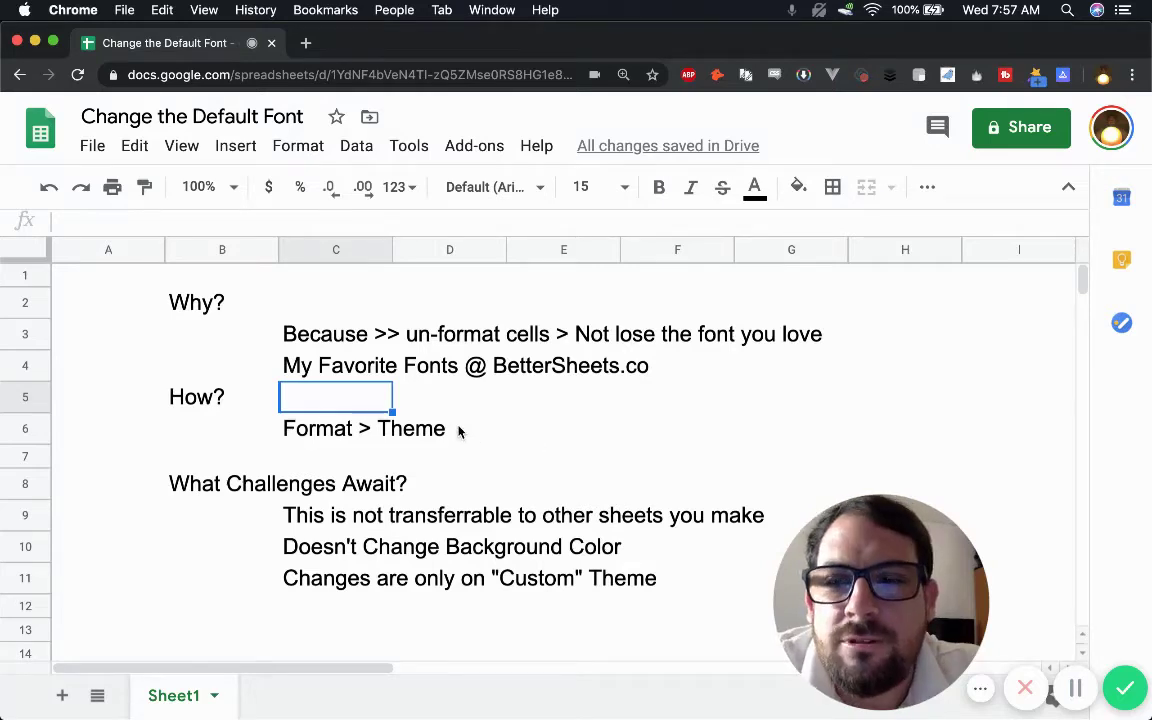
Step: Apply the Oswald font to the notes in B2:D11
left_click(305, 338)
left_click(185, 304)
left_click_drag(200, 304, 440, 575)
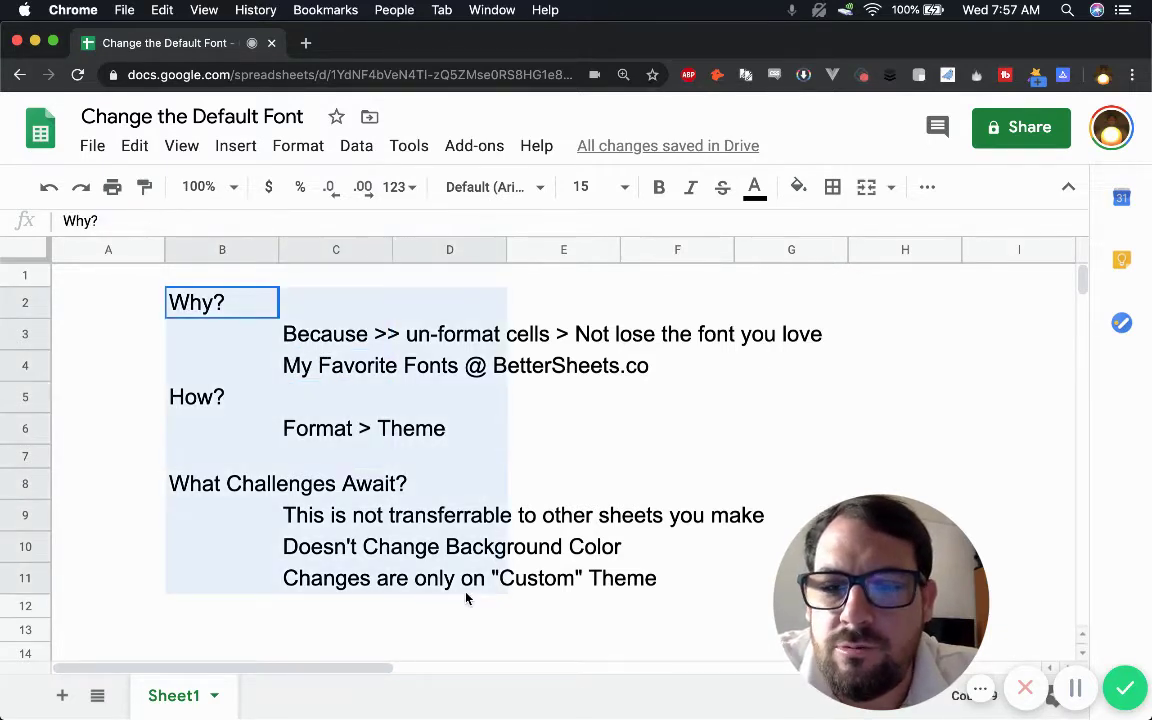
left_click(500, 187)
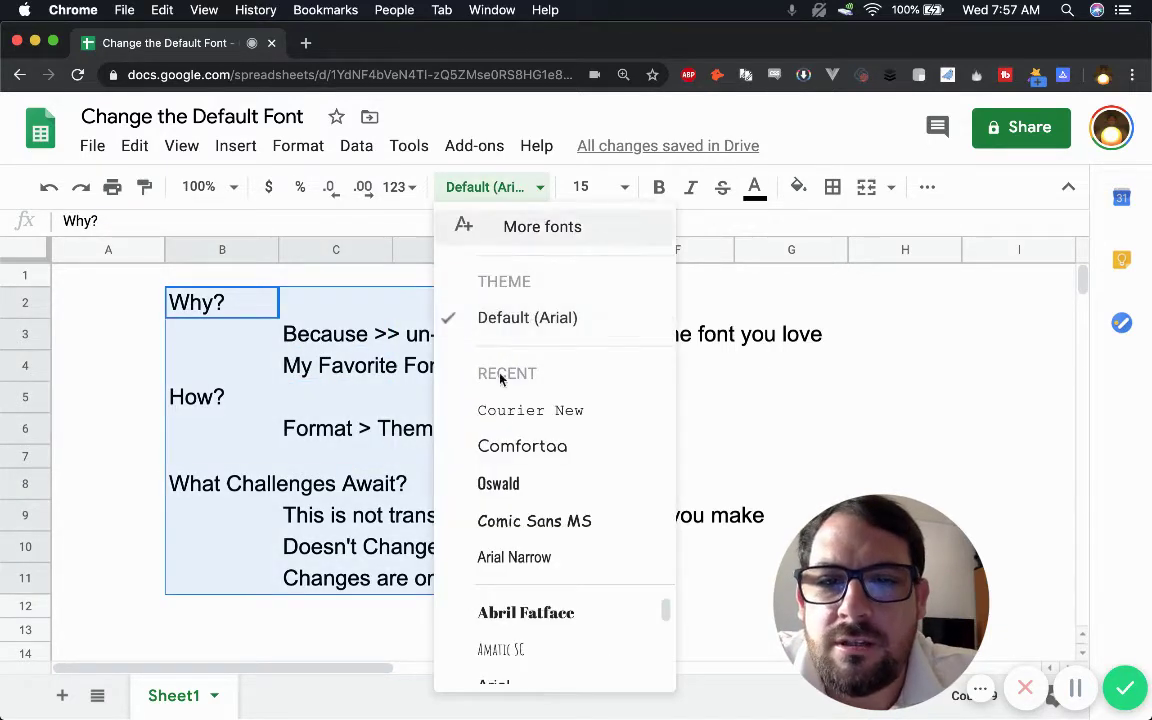
left_click(507, 480)
Step: Clear the formatting of the Why? cell in B2 so it returns to default Arial 10
left_click(222, 319)
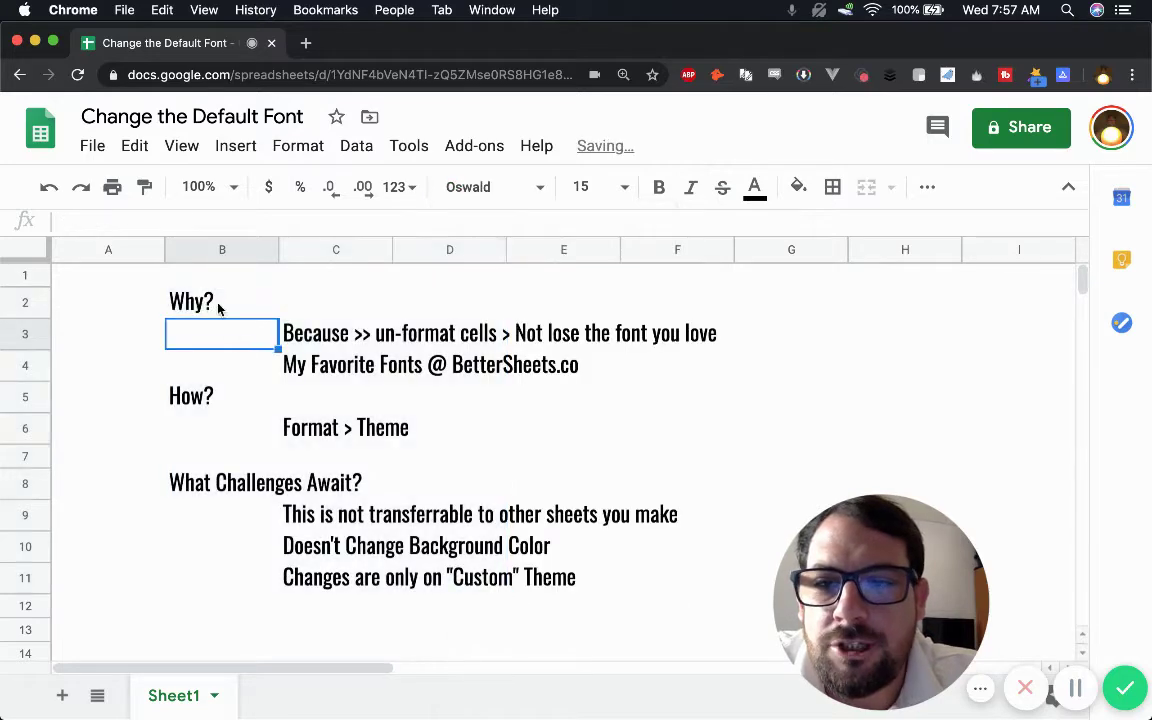
left_click(218, 308)
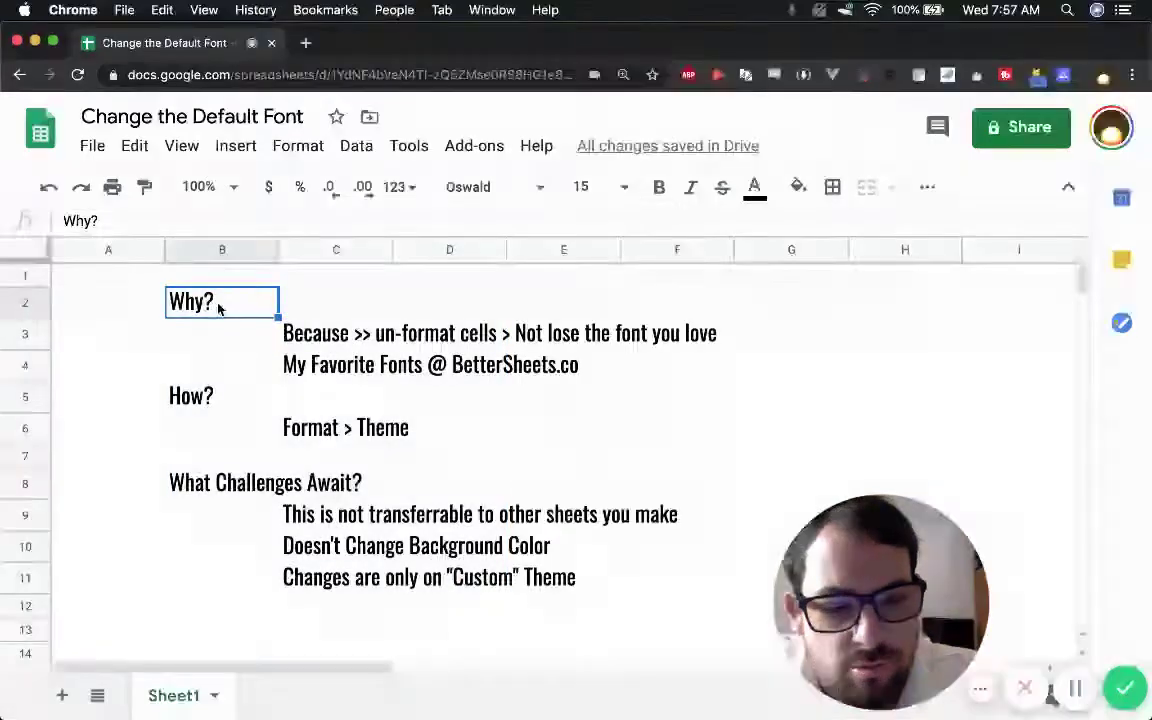
key("super+backslash")
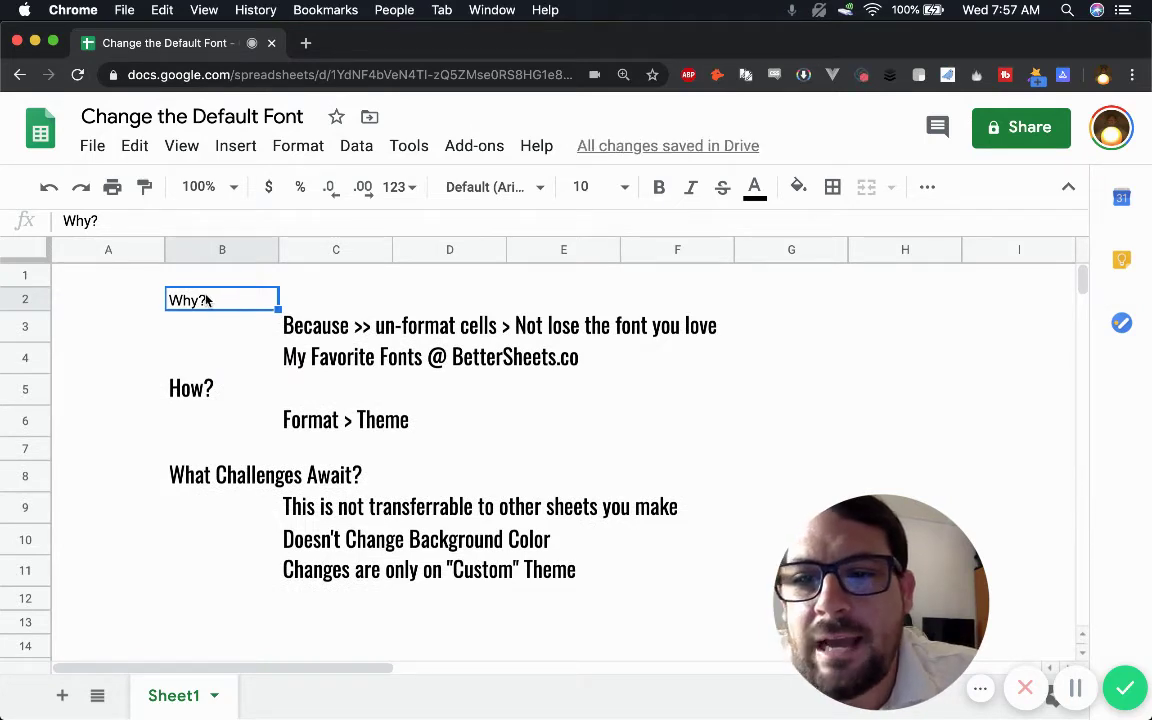
left_click(487, 195)
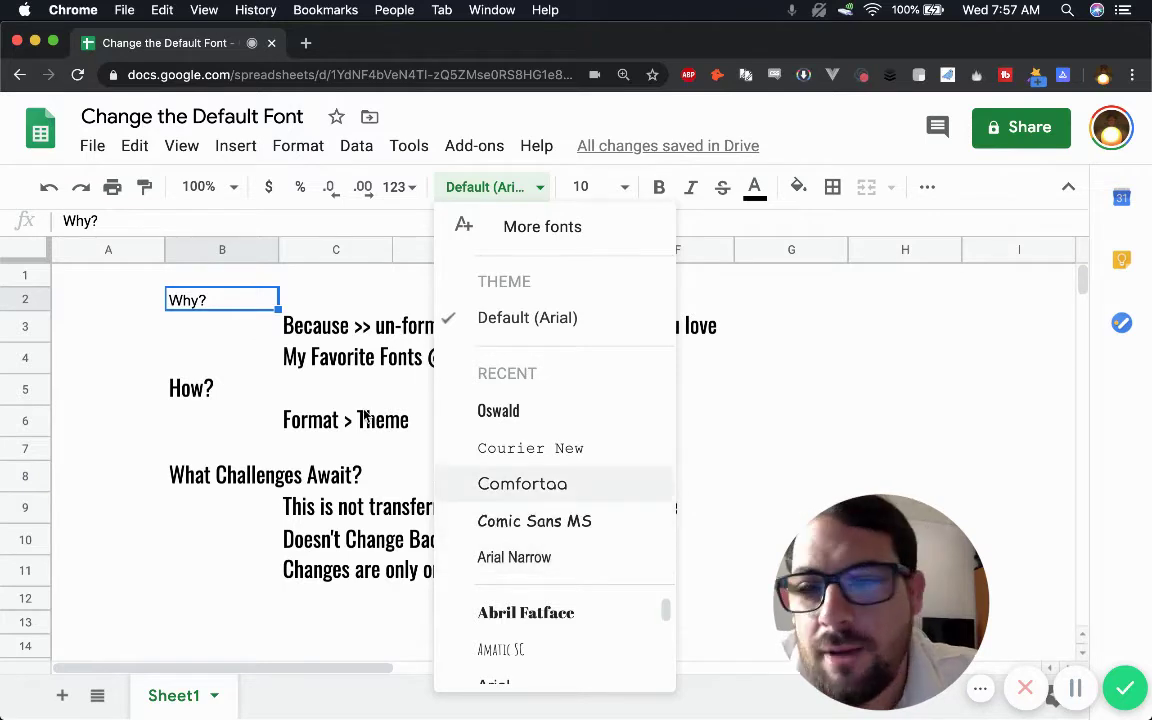
left_click(333, 306)
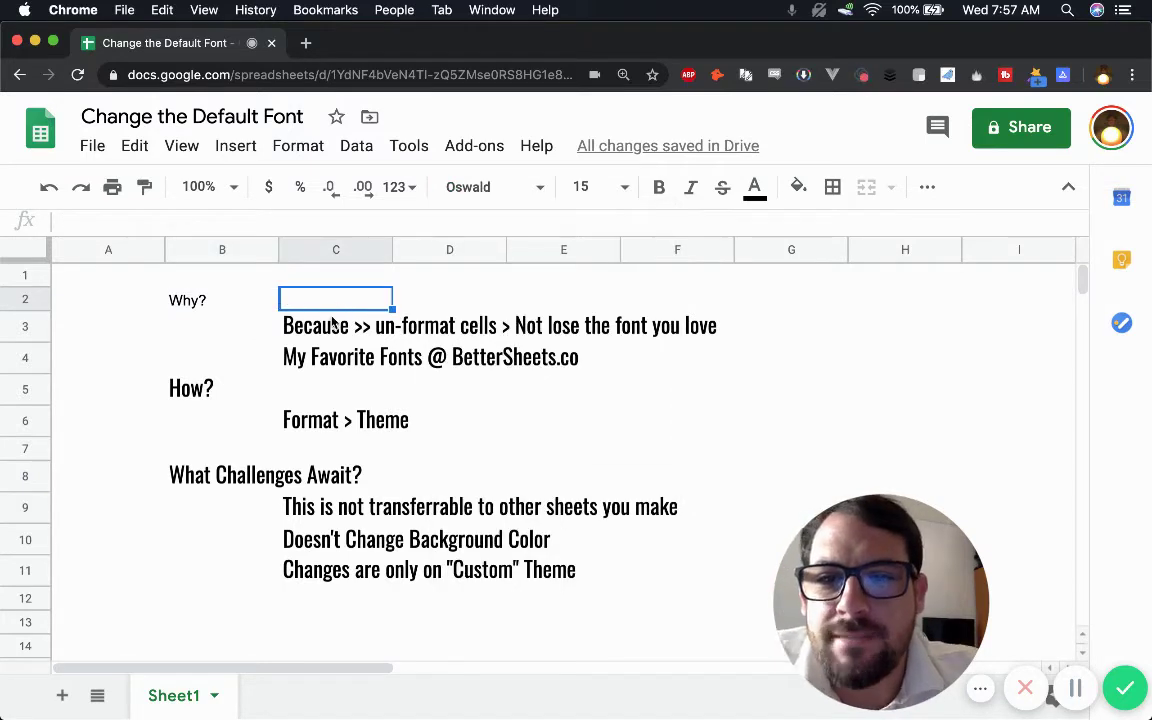
left_click(327, 336)
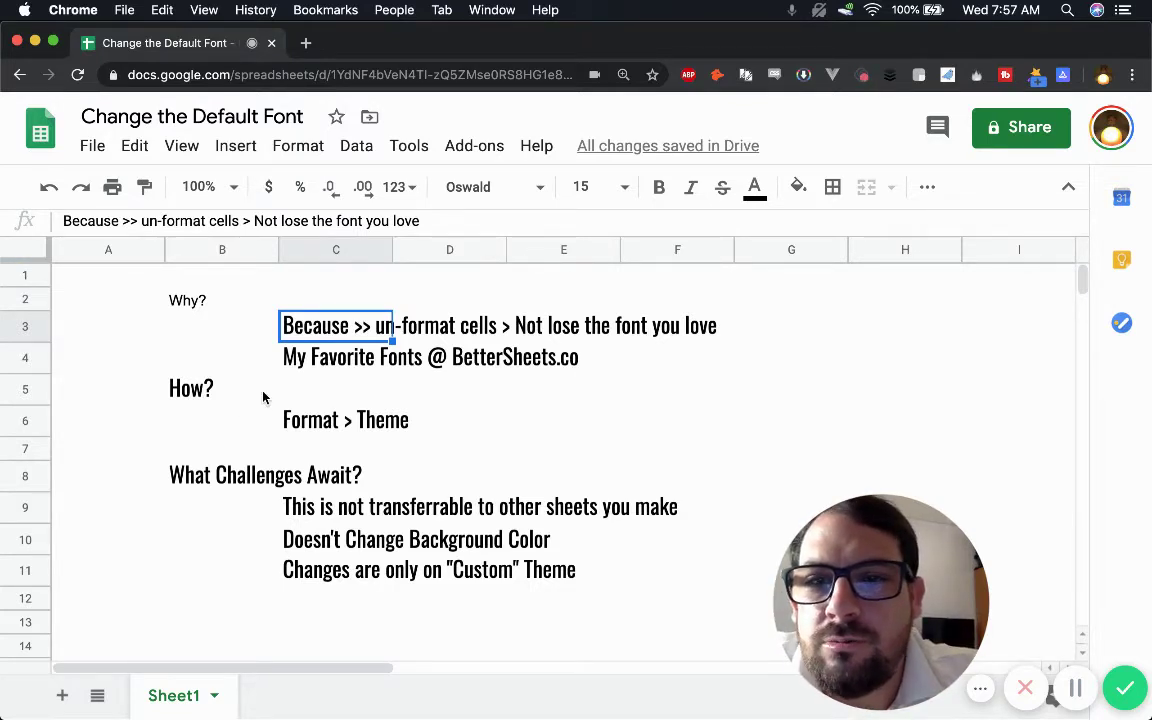
left_click(495, 192)
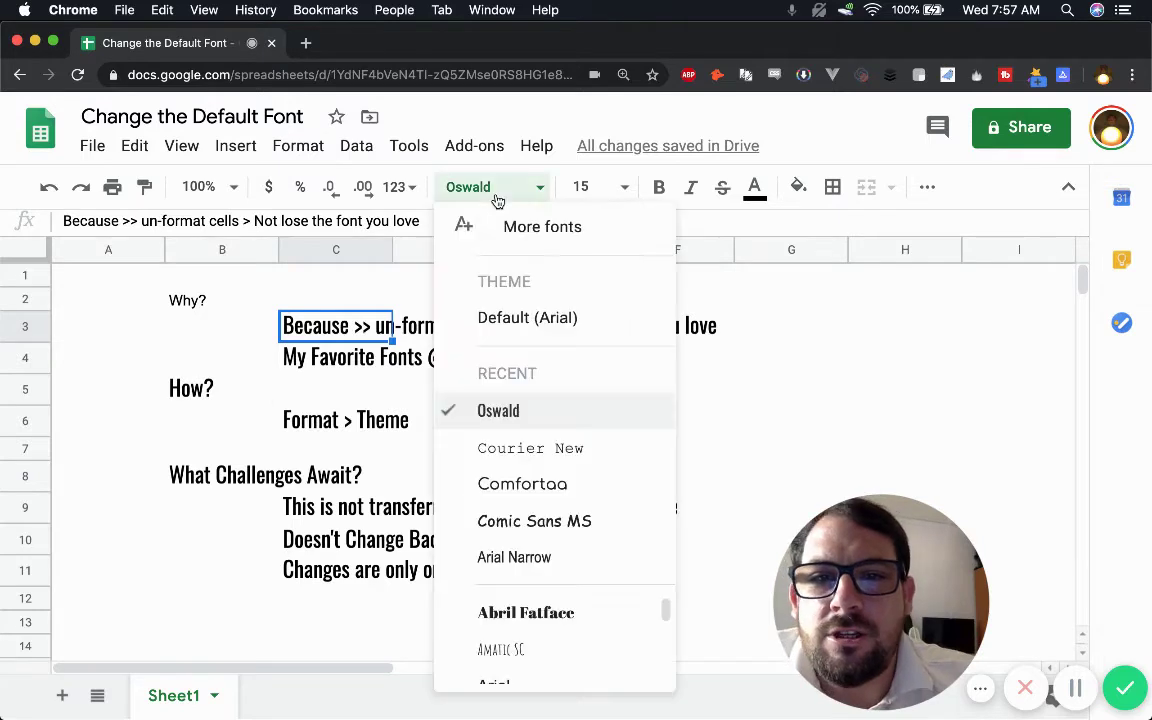
left_click(292, 392)
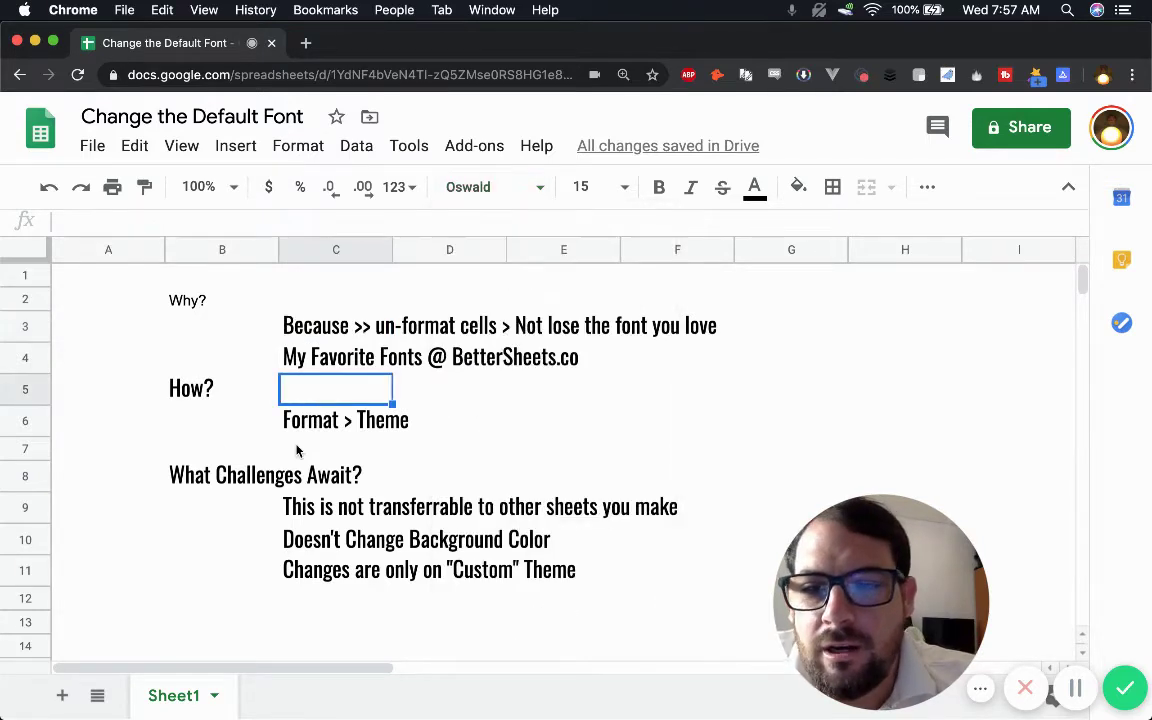
left_click(296, 507)
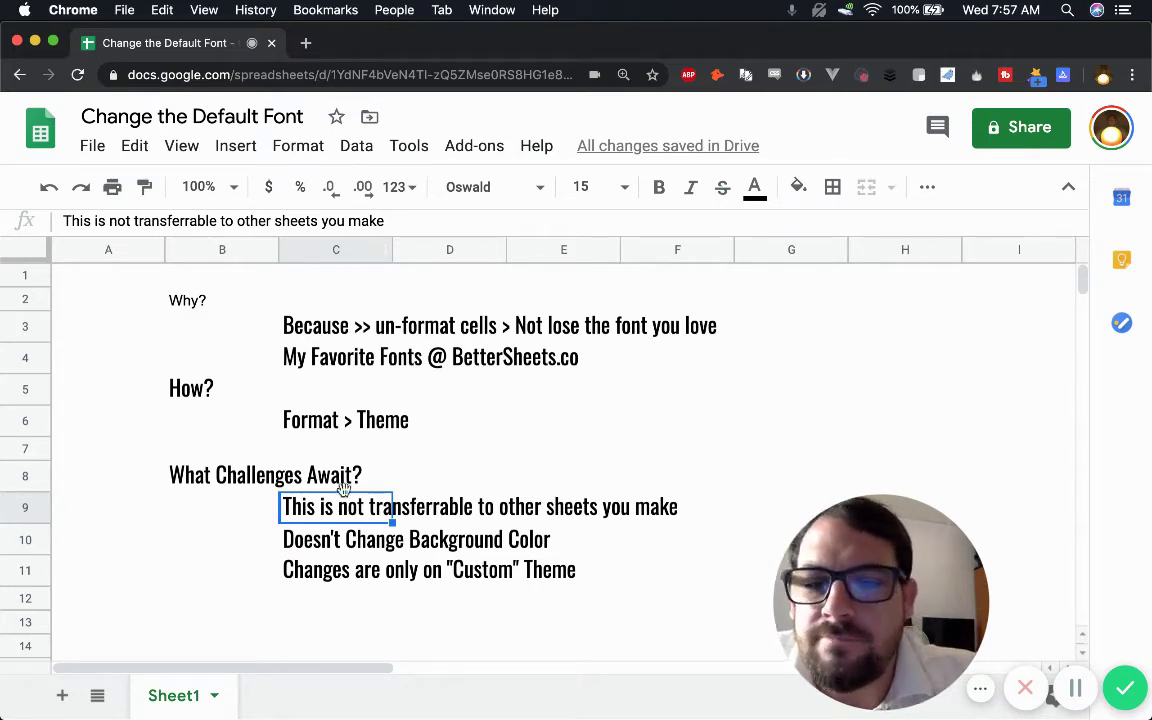
left_click(313, 543)
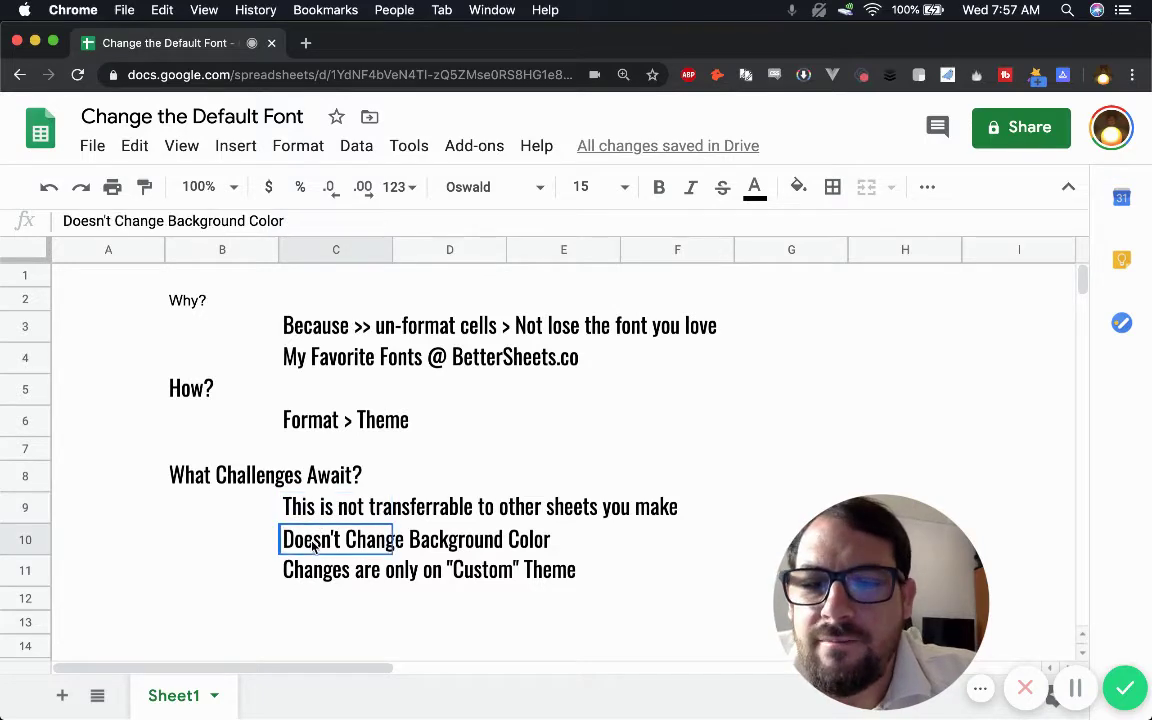
left_click(116, 276)
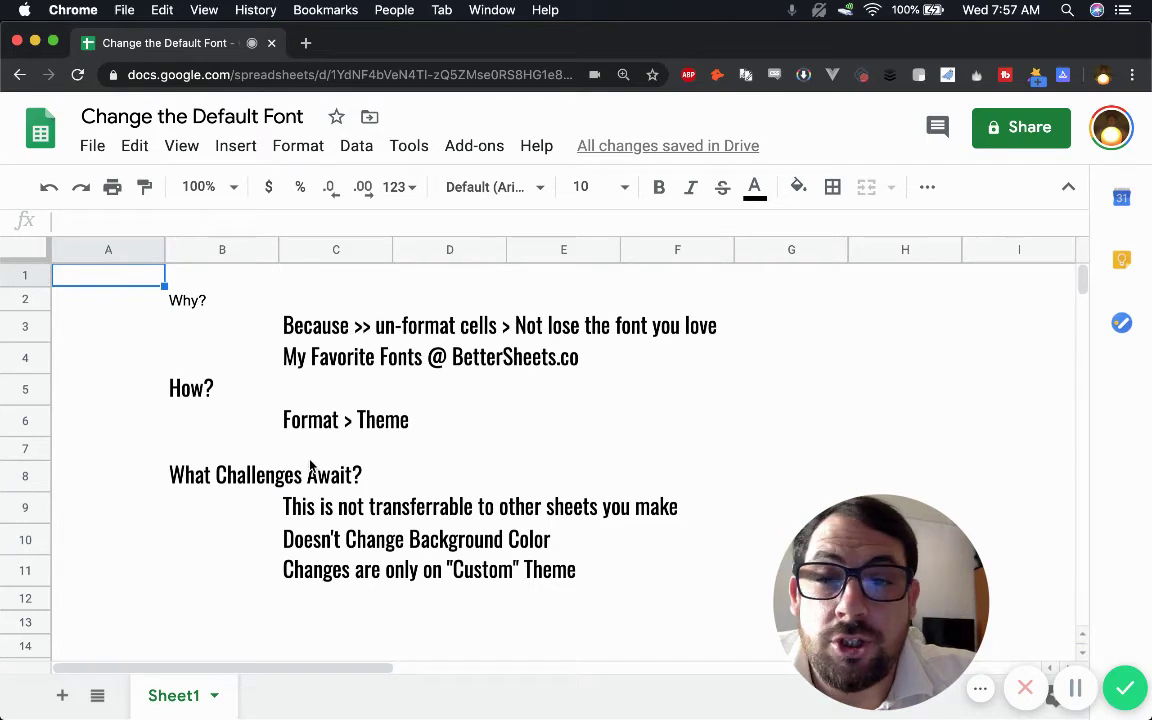
left_click(315, 572)
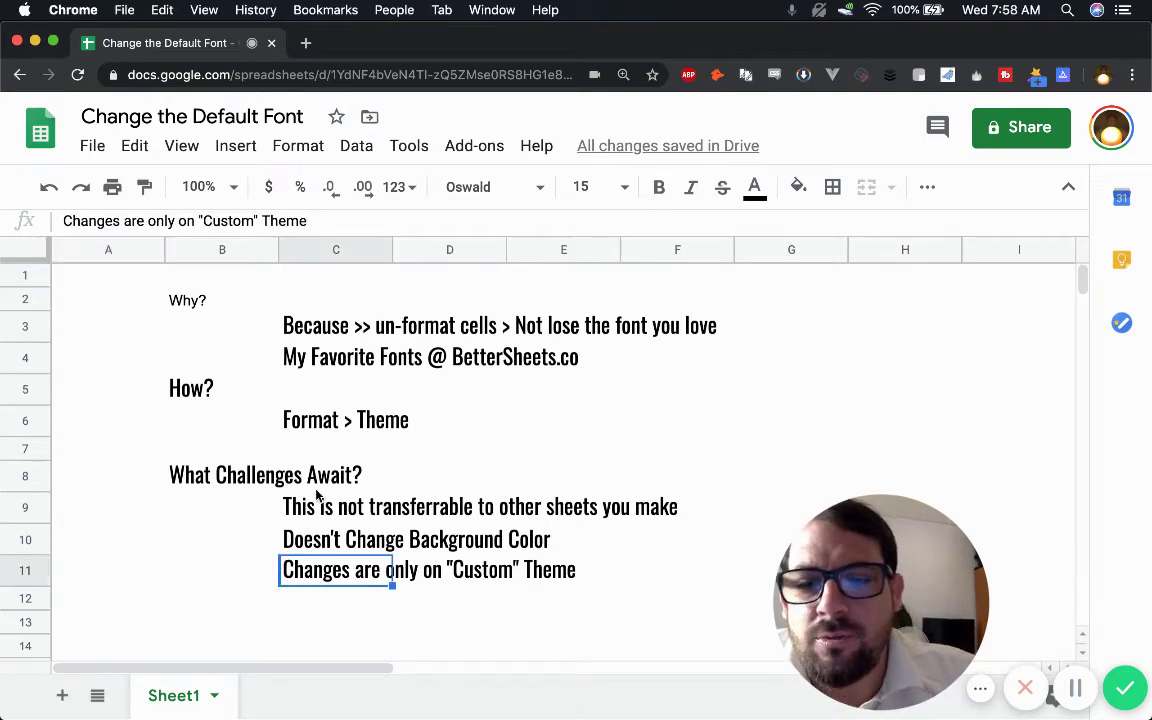
left_click(322, 370)
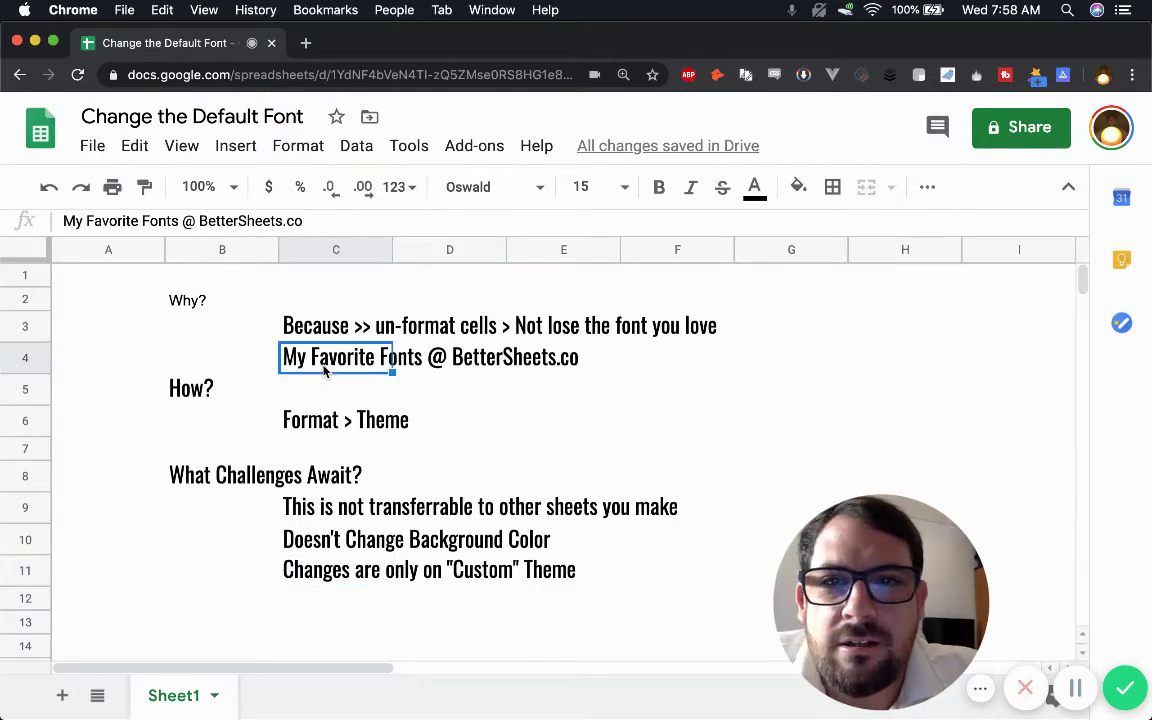
left_click(189, 303)
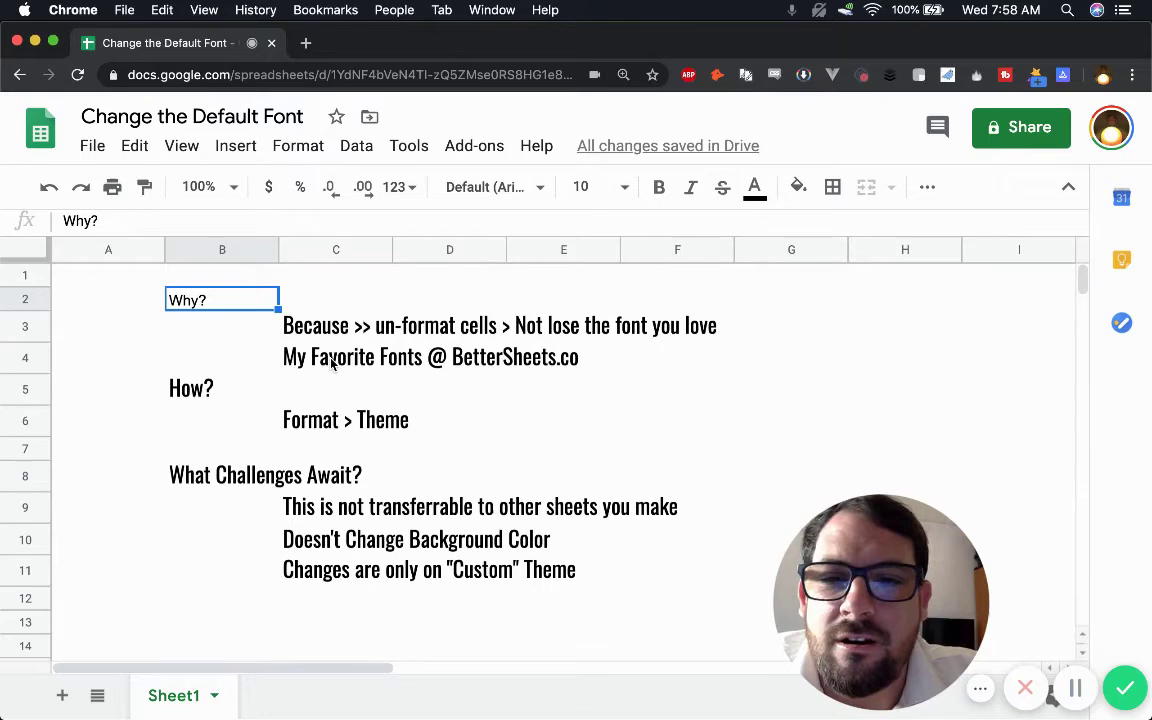
Step: Bring up the Themes panel via Format > Theme, with Standard listed as the current theme
left_click(403, 150)
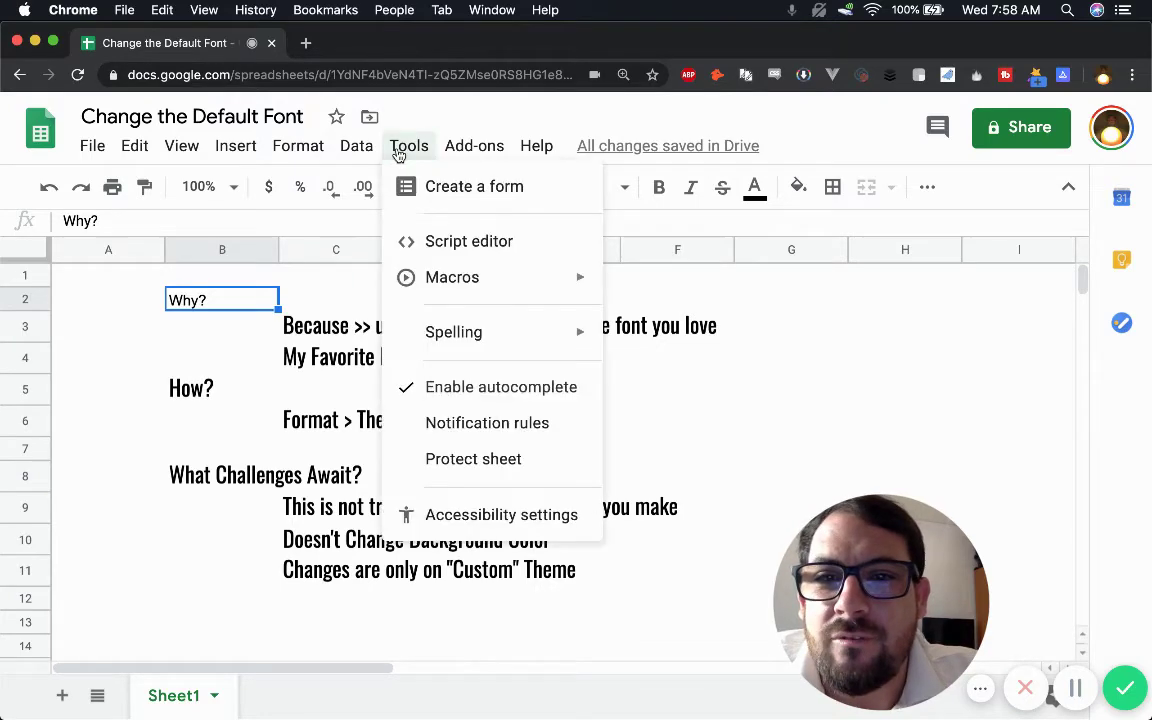
mouse_move(270, 140)
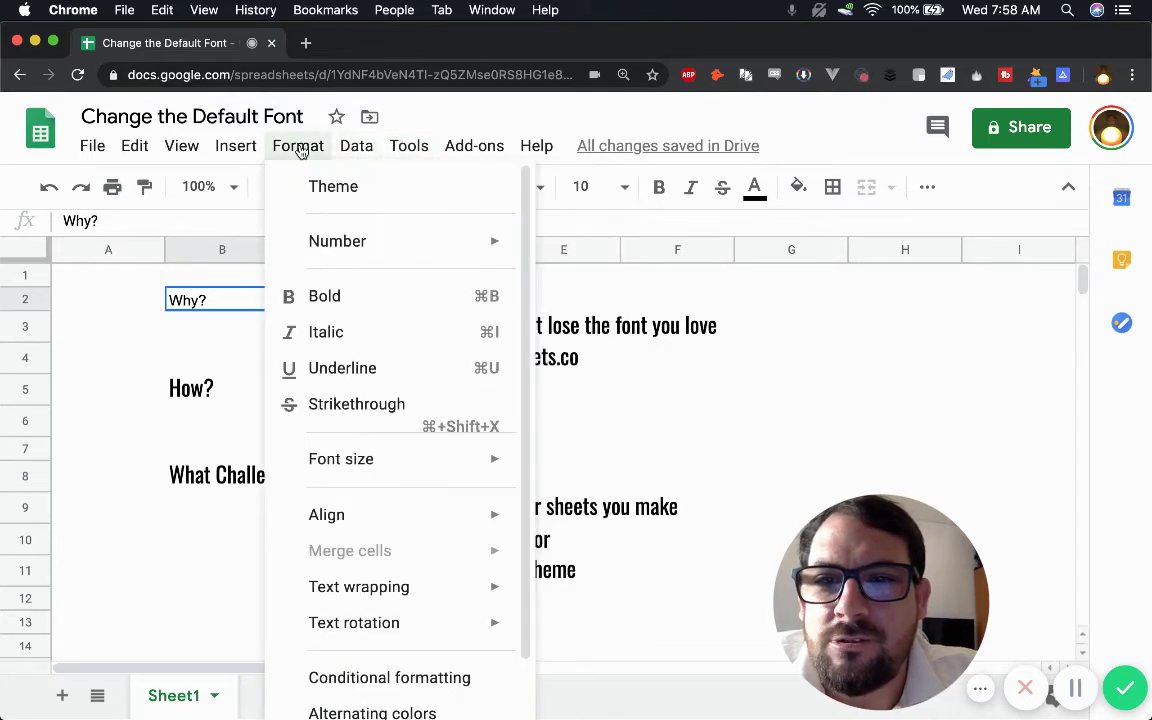
left_click(310, 194)
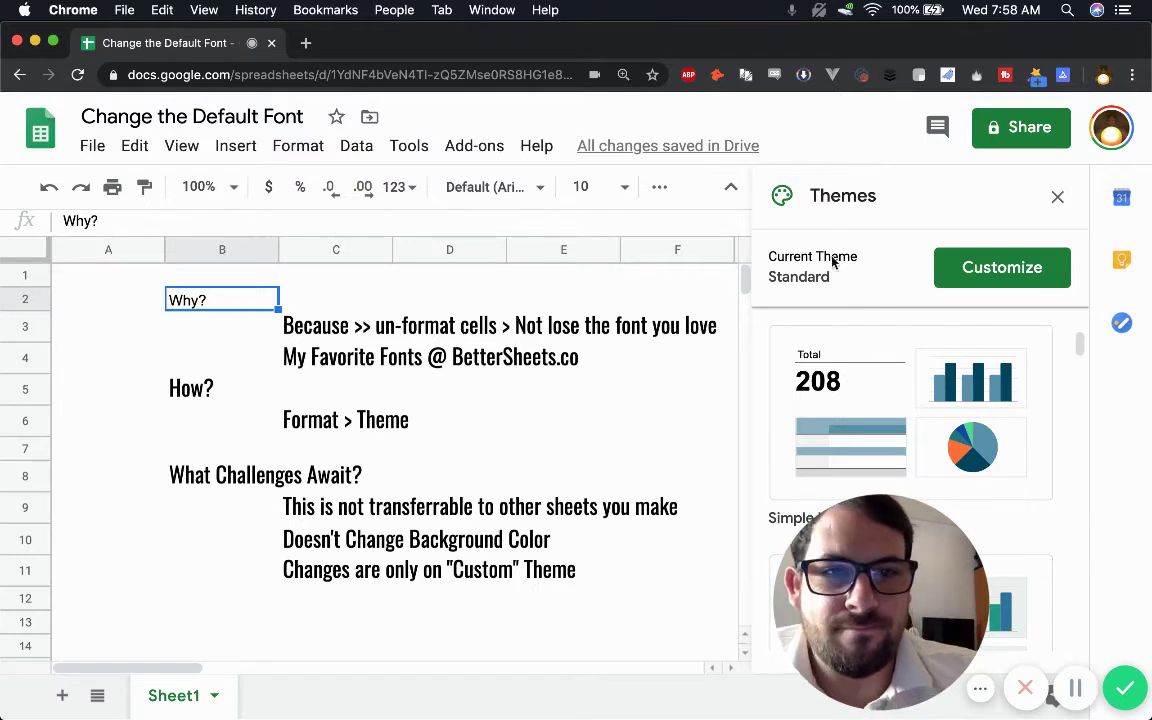
scroll(858, 375, "up", 2)
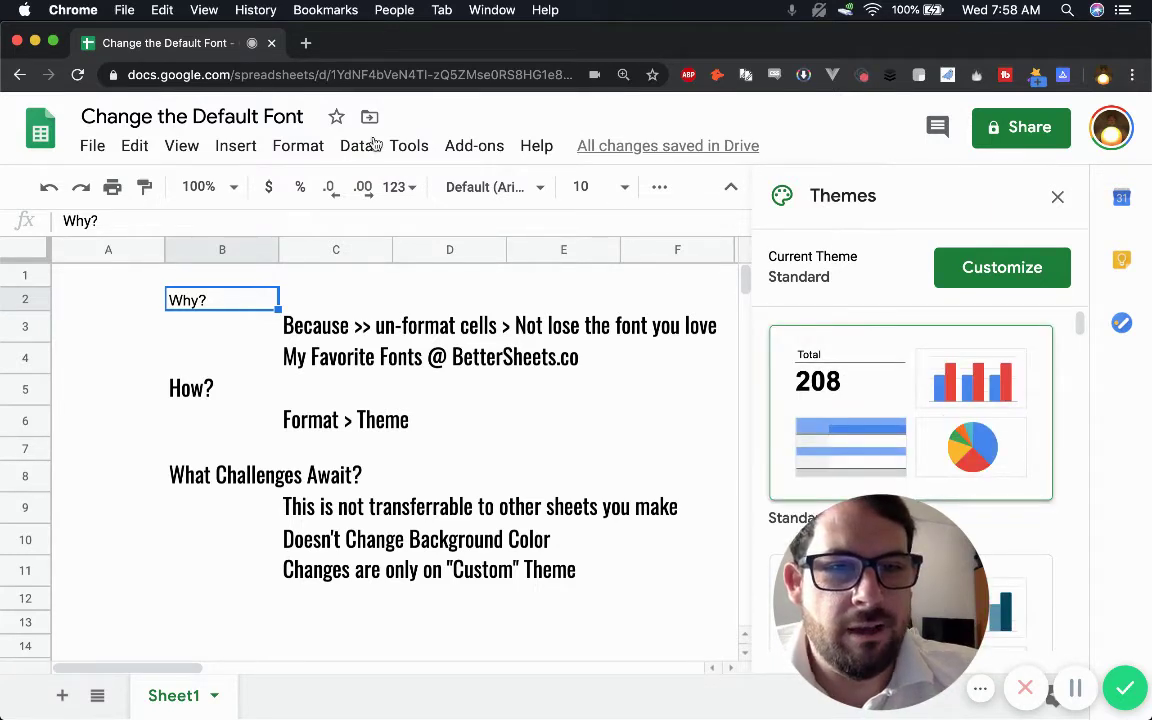
left_click(297, 145)
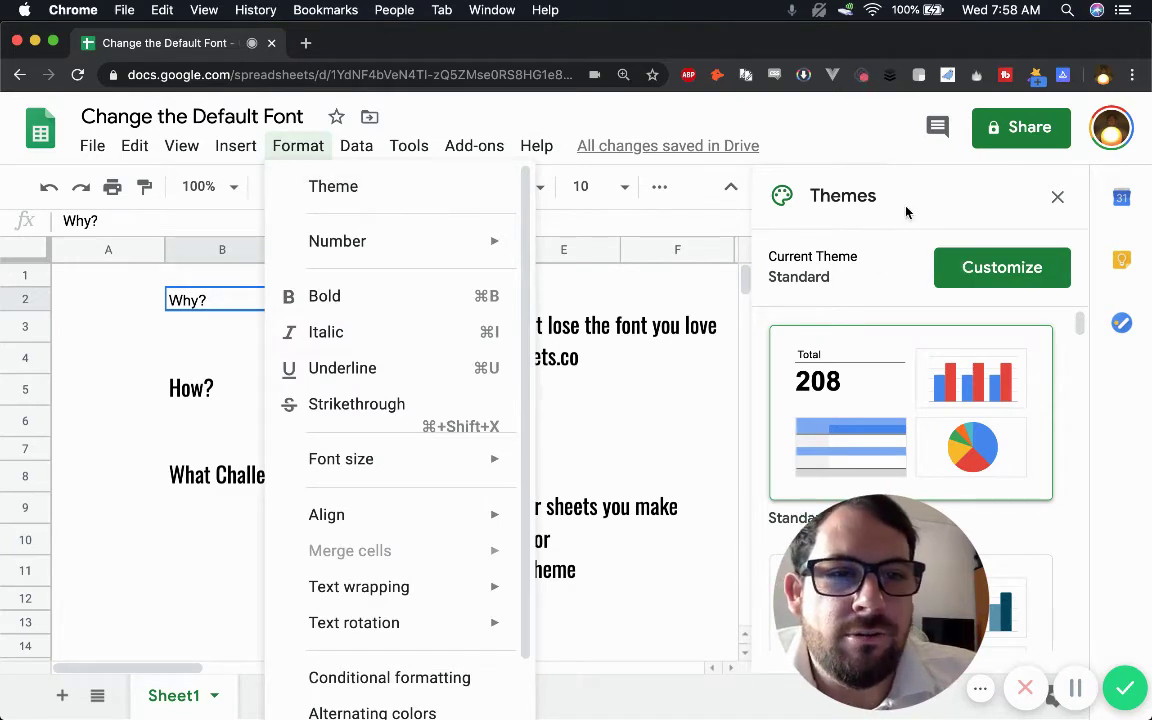
Step: Apply the Streamline theme, then Paradigm, and start customizing the Paradigm theme
left_click(871, 348)
scroll(868, 390, "down", 3)
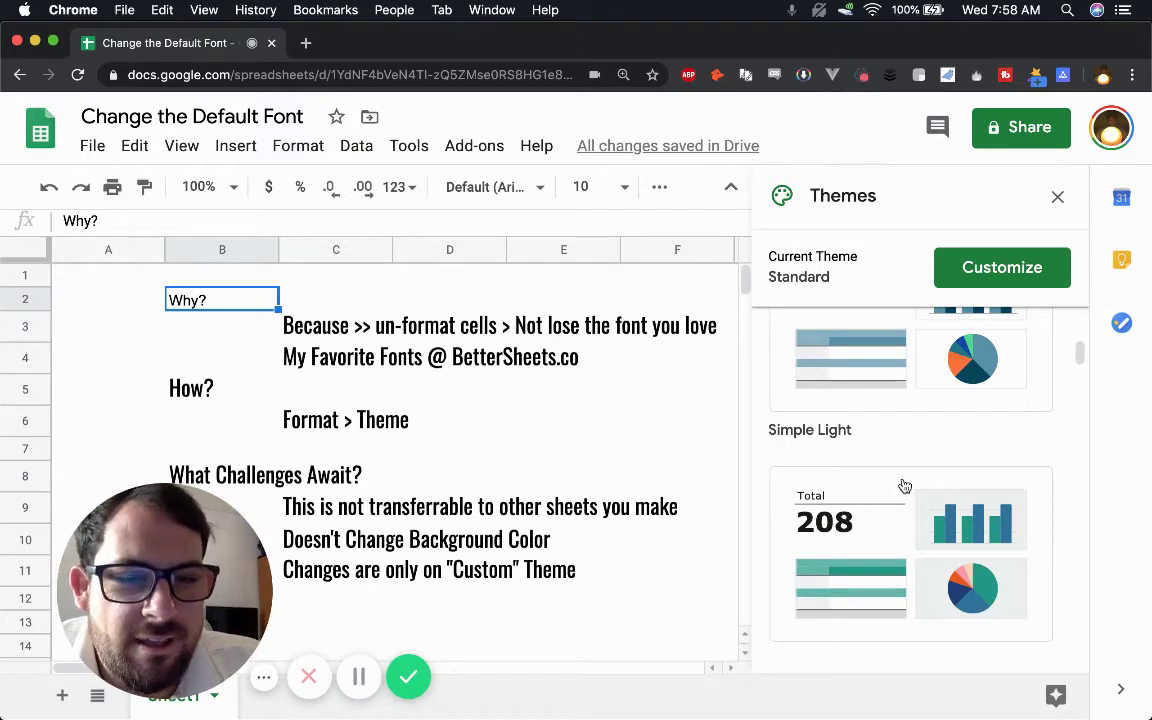
scroll(900, 485, "down", 2)
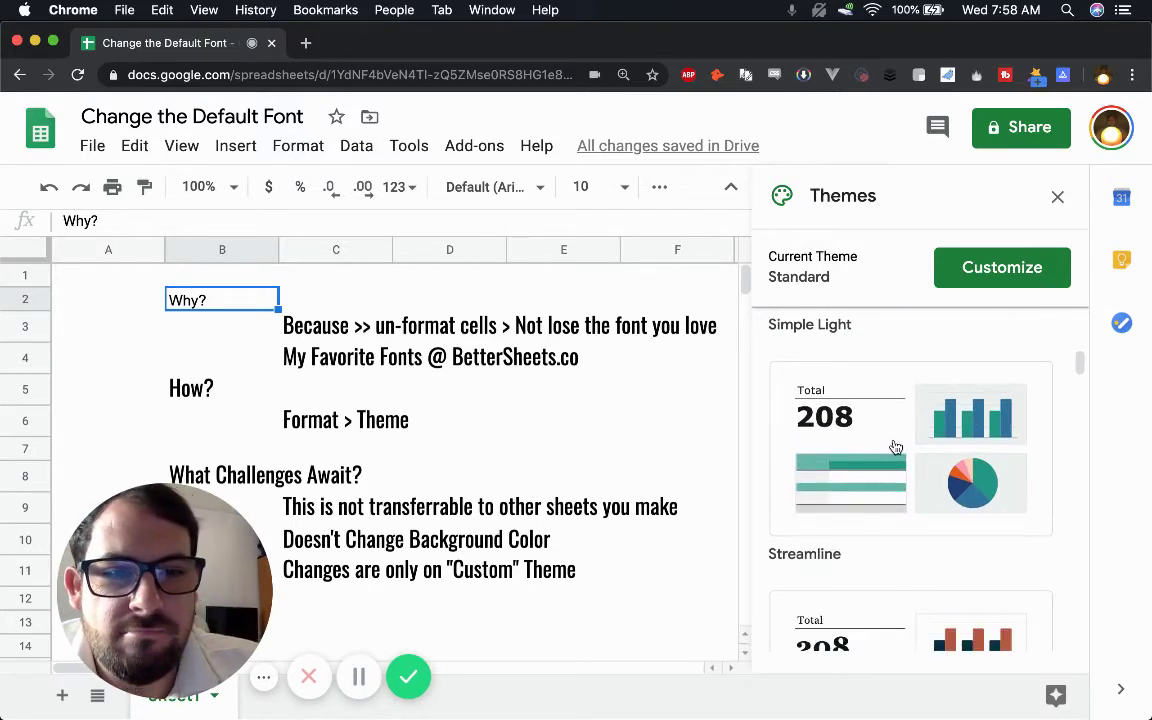
scroll(896, 447, "down", 2)
left_click(892, 445)
scroll(887, 465, "down", 1)
left_click(887, 465)
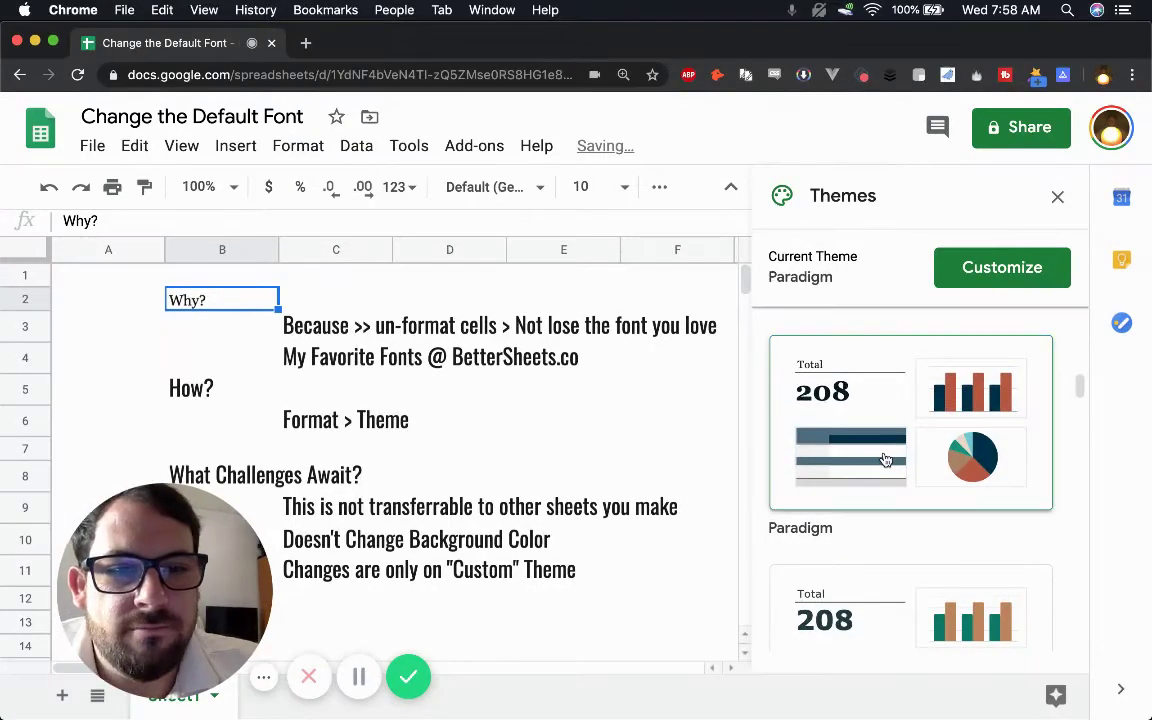
scroll(884, 366, "up", 5)
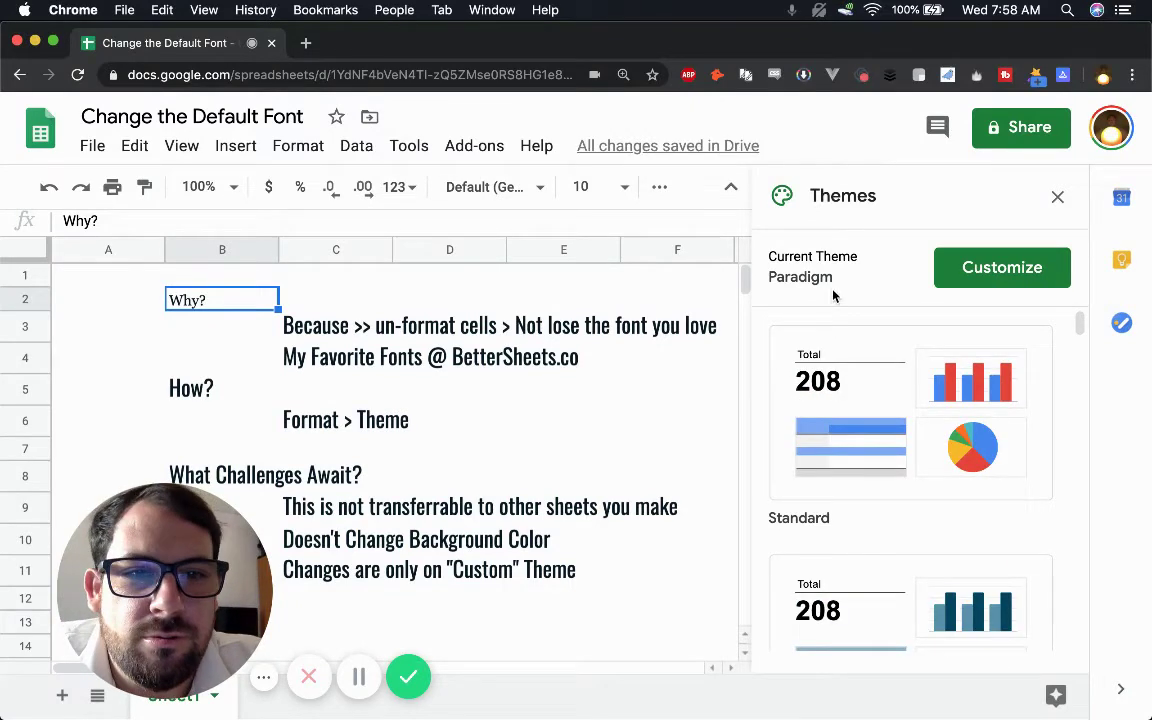
left_click(989, 266)
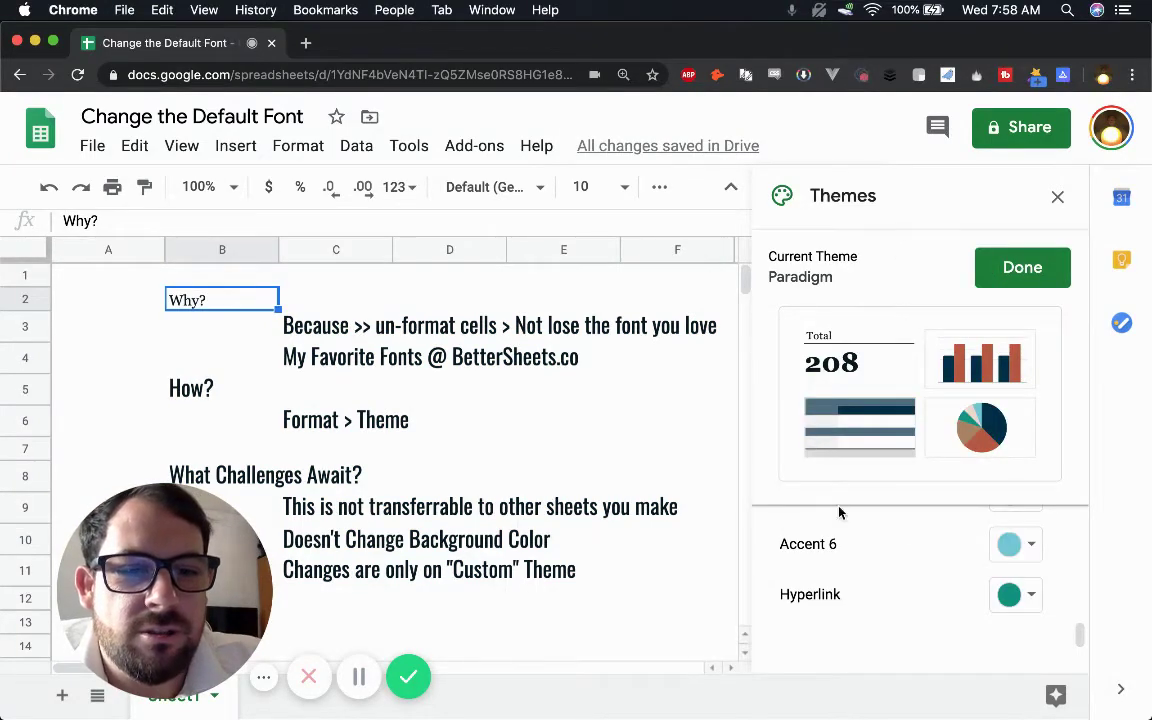
Step: Finish editing Paradigm and apply the Standard theme instead
scroll(905, 573, "up", 5)
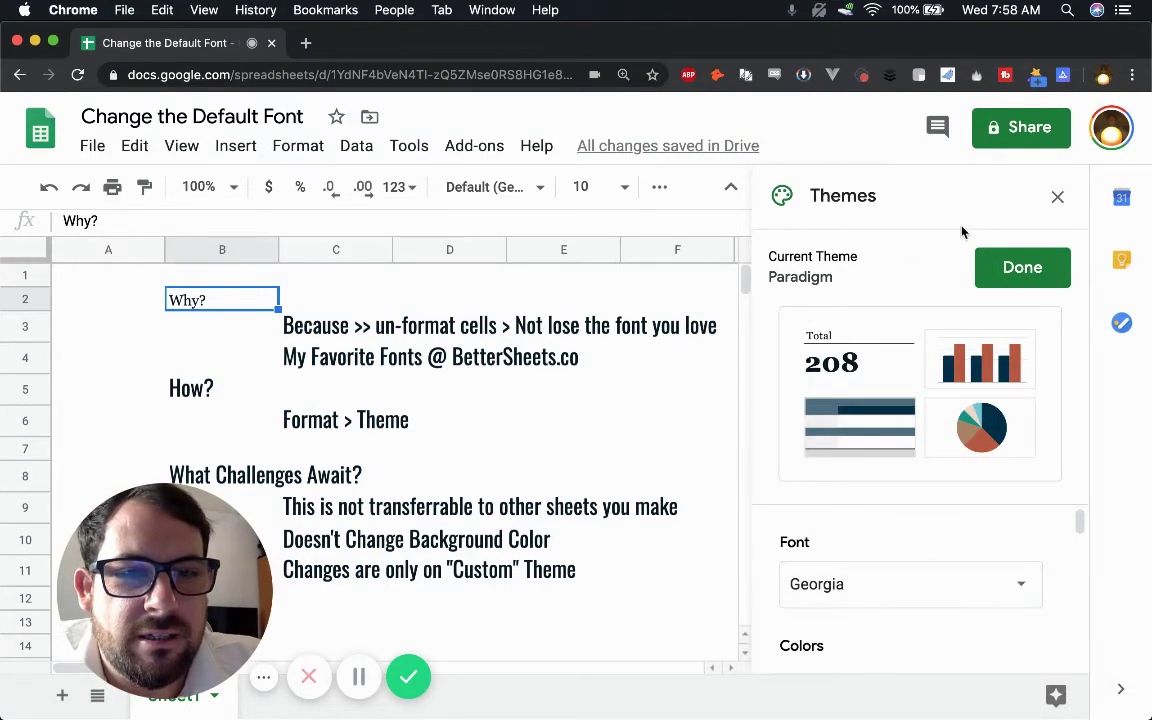
left_click(1032, 267)
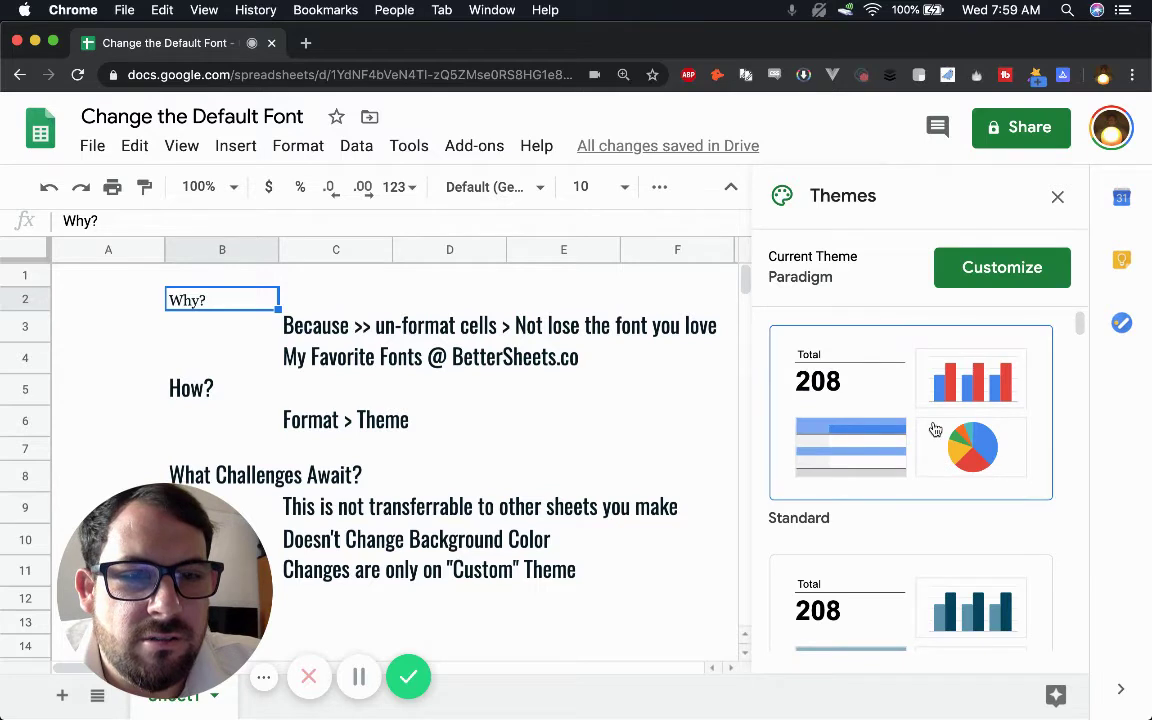
left_click(934, 430)
Step: Customize the Standard theme so its font is Courier New
left_click(998, 276)
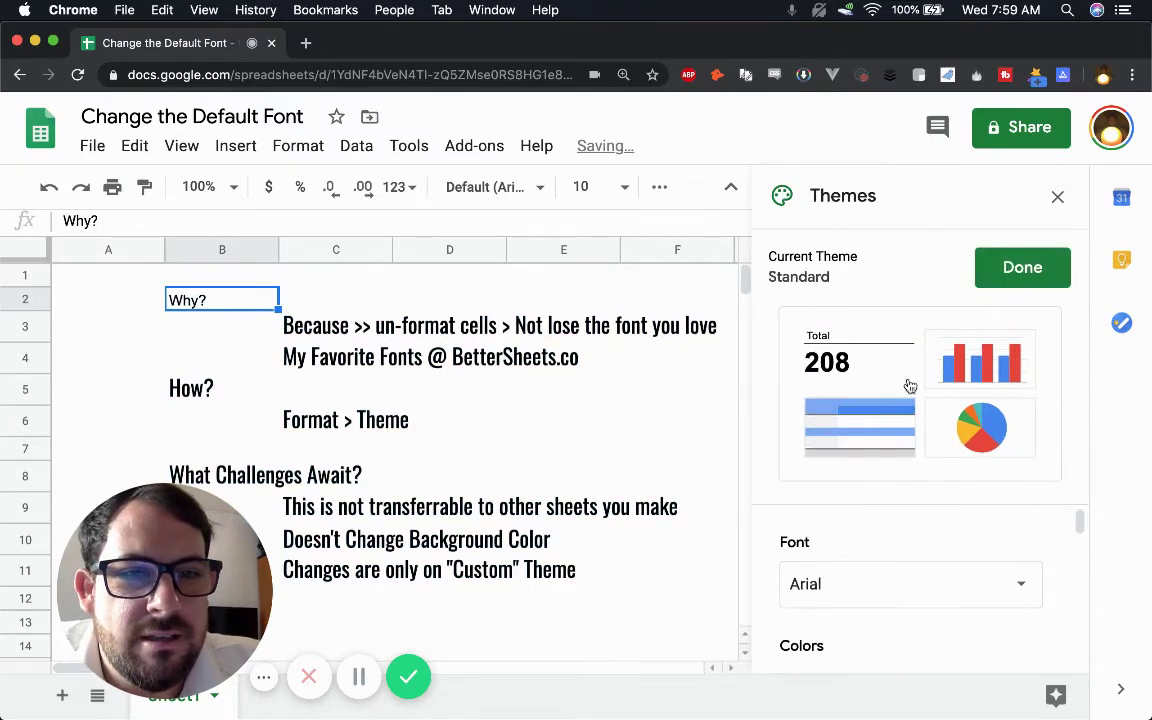
scroll(905, 553, "down", 1)
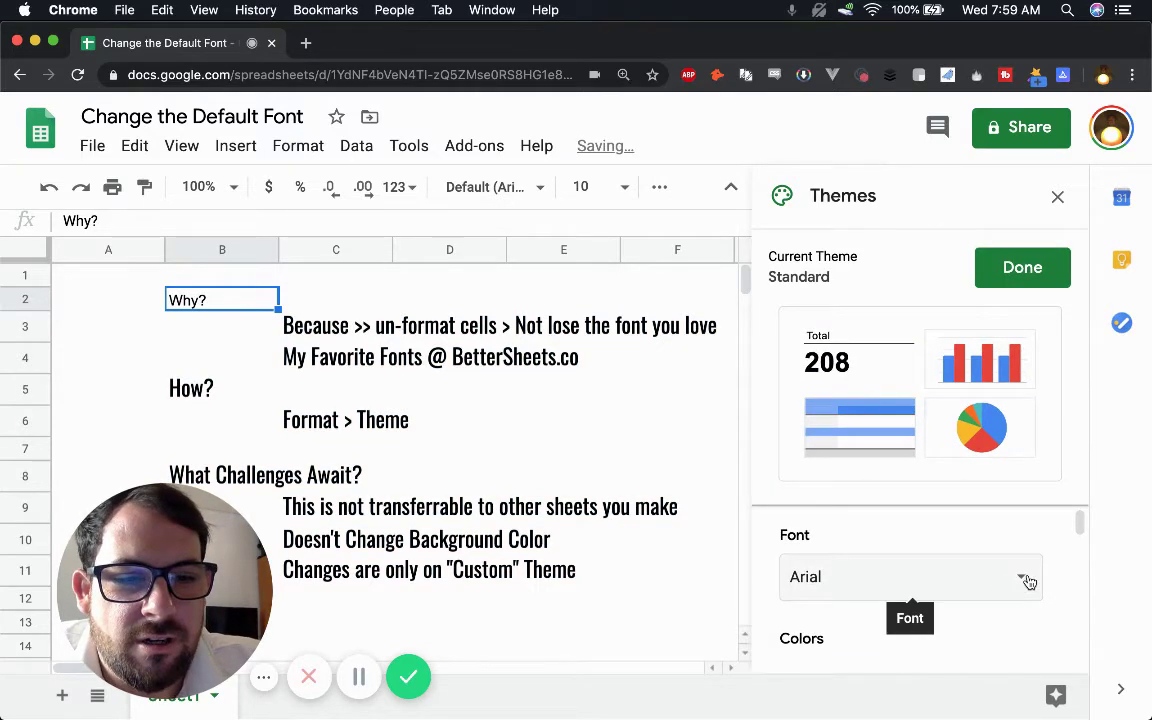
left_click(1028, 582)
scroll(865, 620, "down", 2)
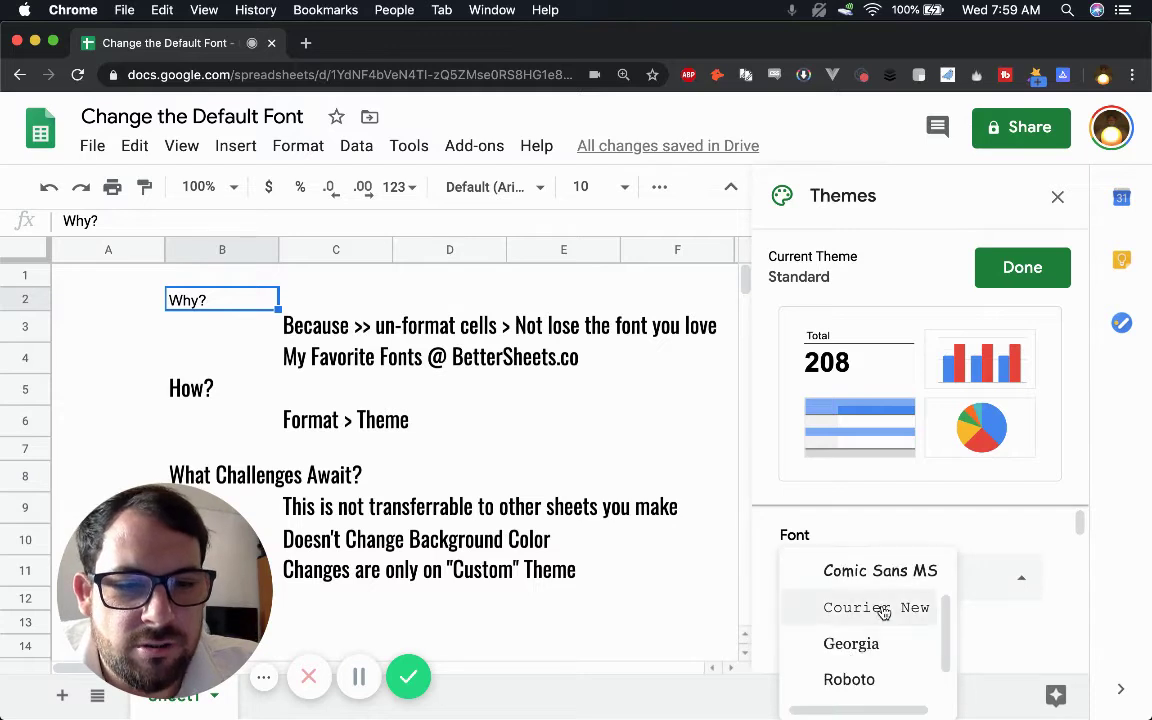
left_click(884, 612)
scroll(982, 595, "down", 3)
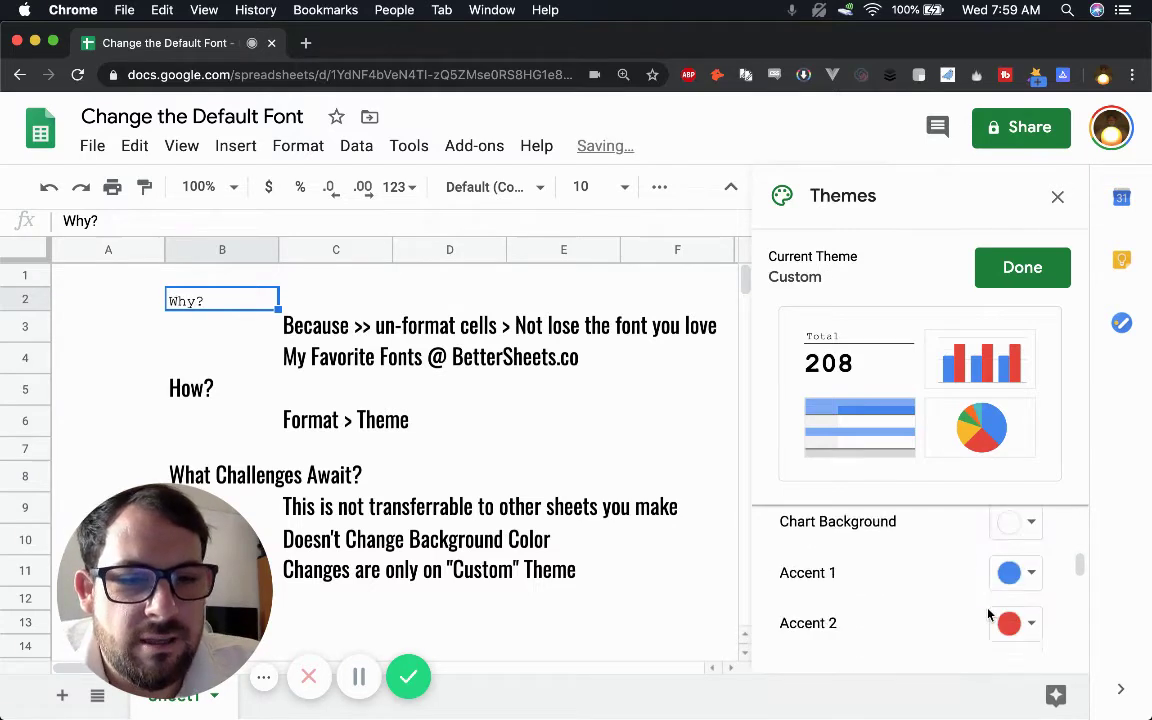
scroll(988, 615, "down", 3)
scroll(925, 587, "up", 5)
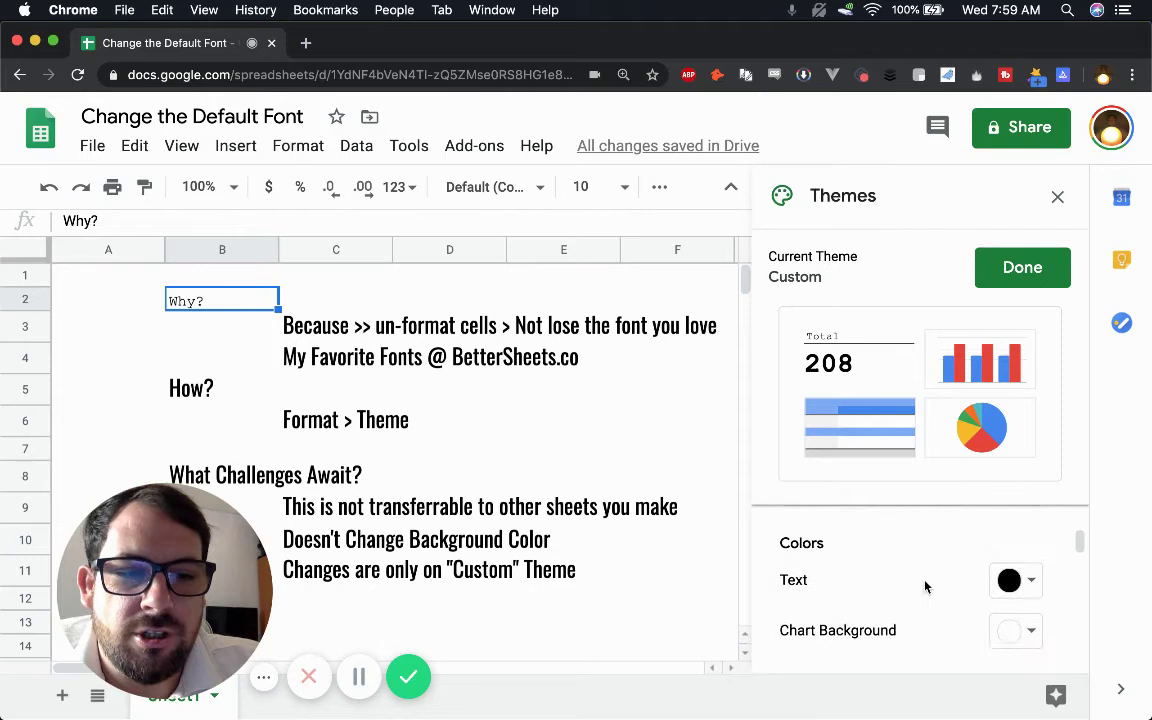
scroll(950, 617, "down", 1)
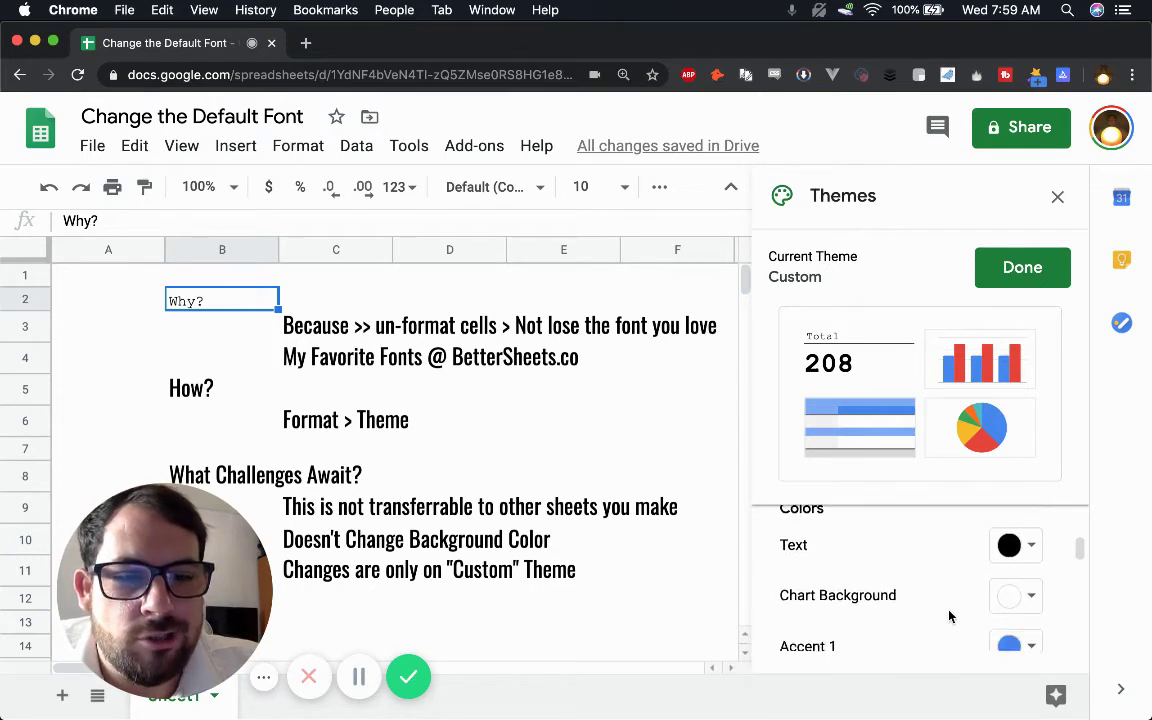
scroll(918, 615, "down", 5)
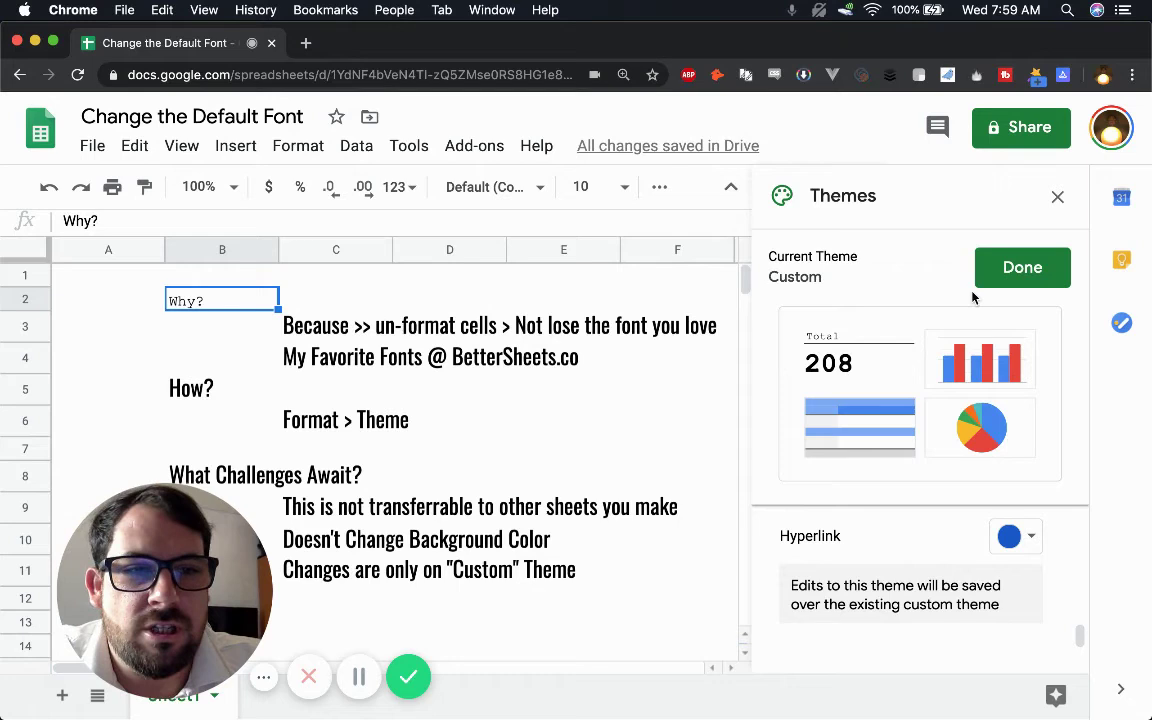
Step: Finish the theme customization and clear C3's formatting so it shows the Courier New default
left_click(1012, 280)
left_click(318, 333)
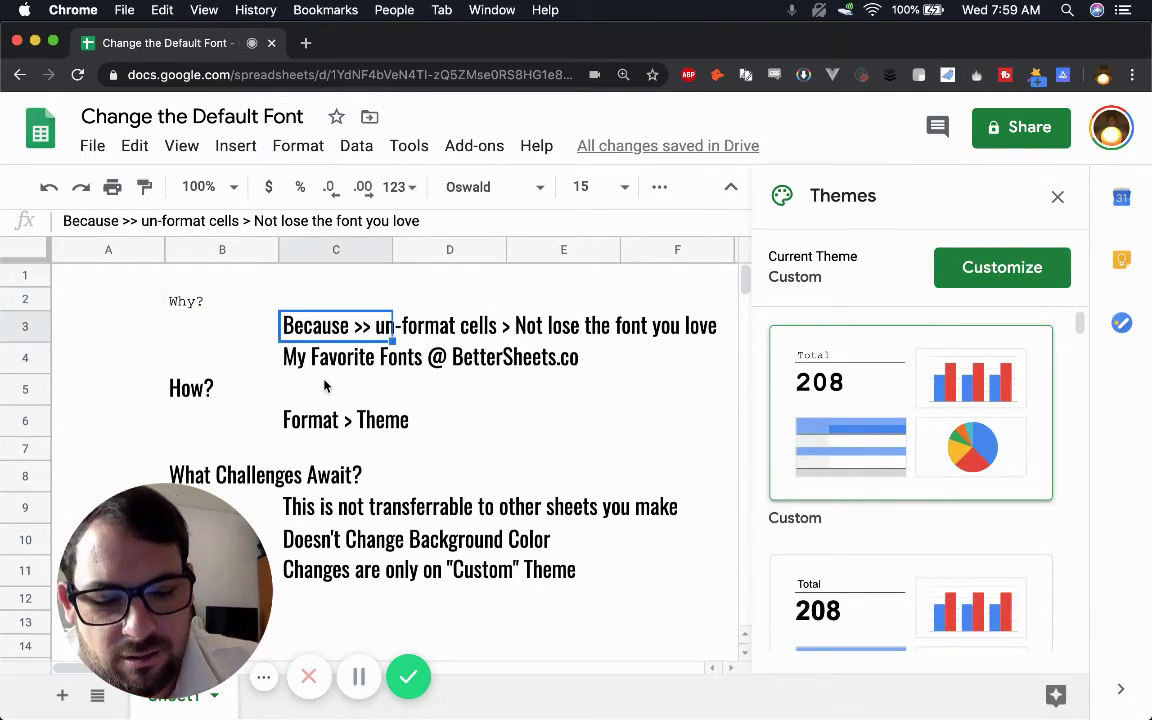
key("super+backslash")
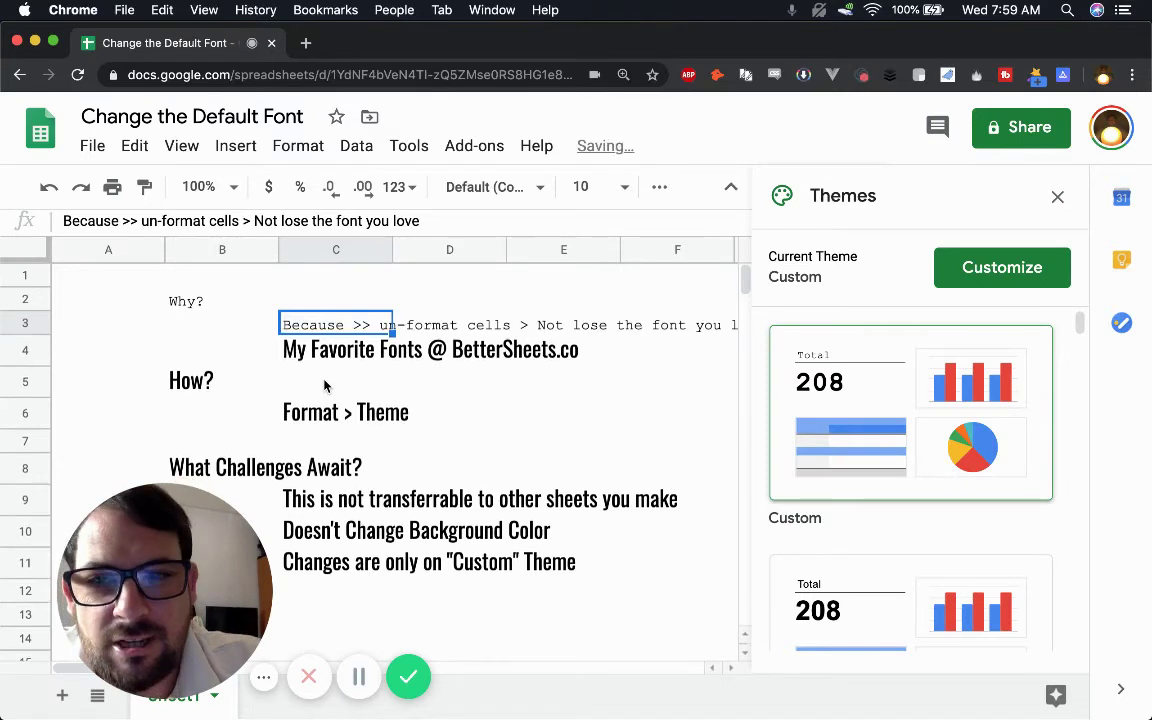
left_click(492, 187)
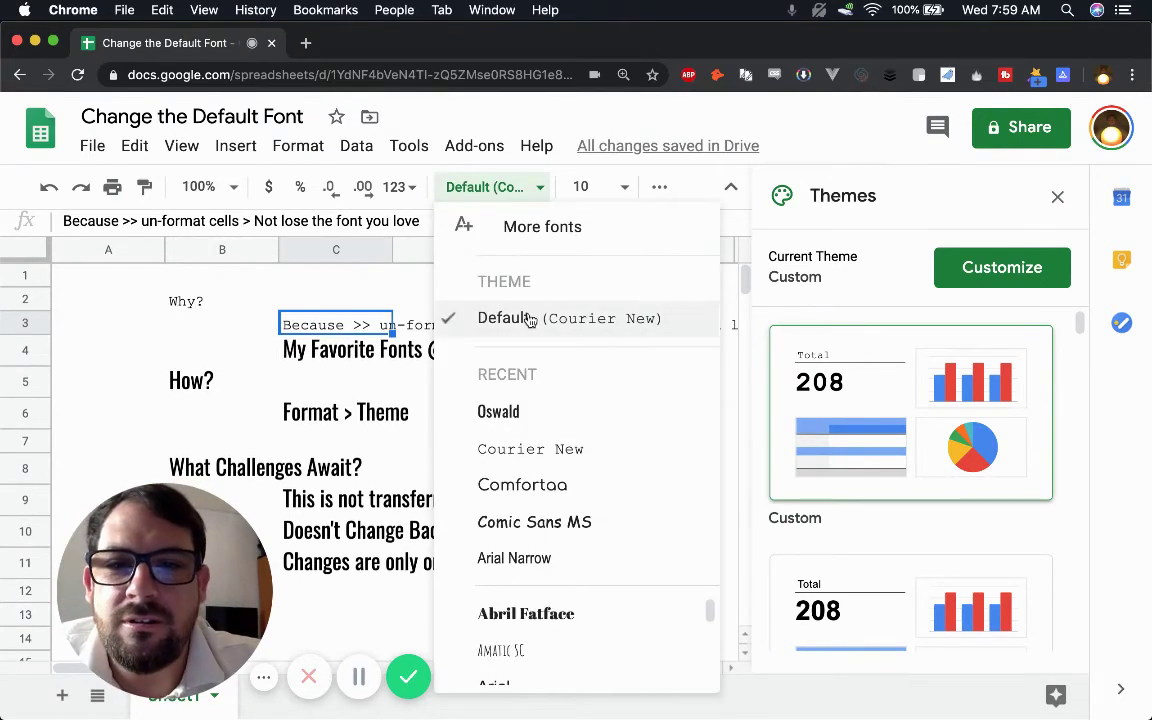
Step: Clear formatting from all of B2:D11, then check that B2 and C9–C10 show Courier New
left_click(300, 348)
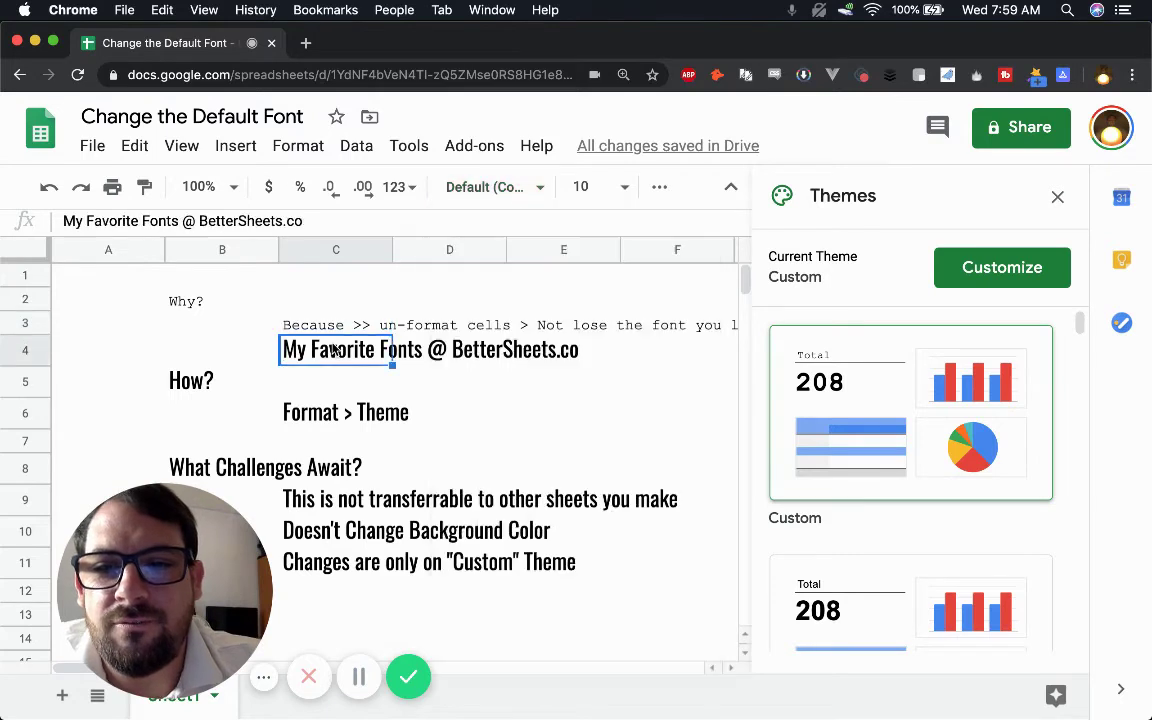
left_click_drag(222, 303, 412, 568)
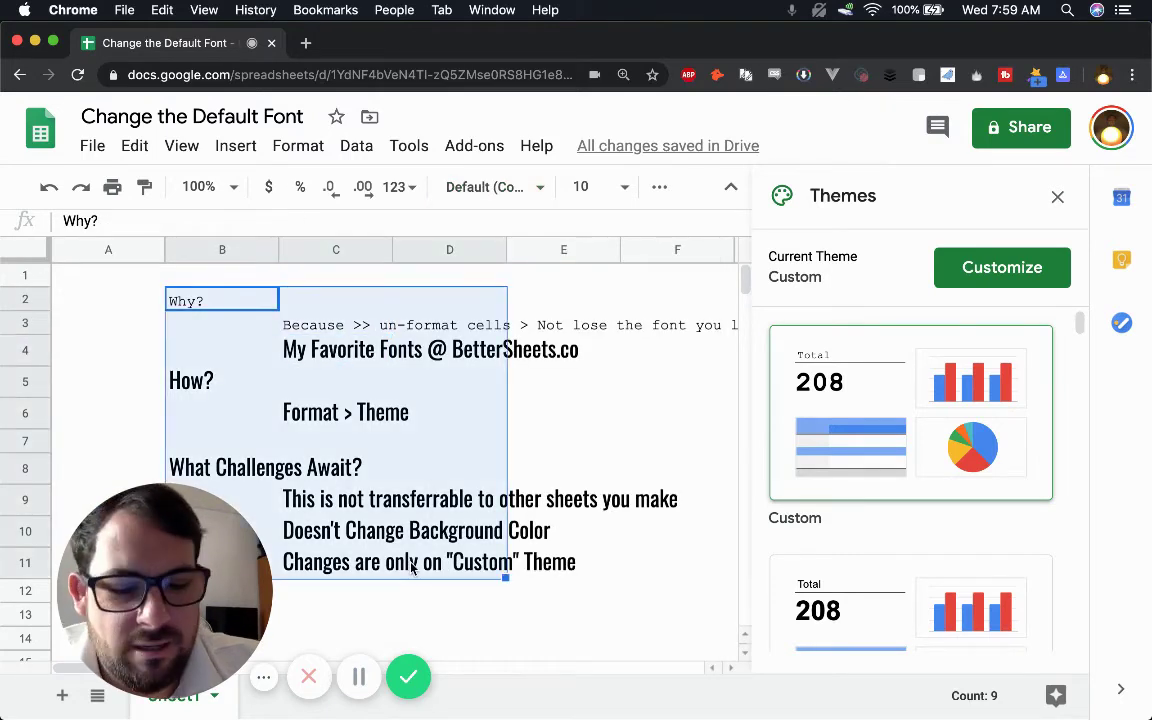
key("super+backslash")
left_click(346, 370)
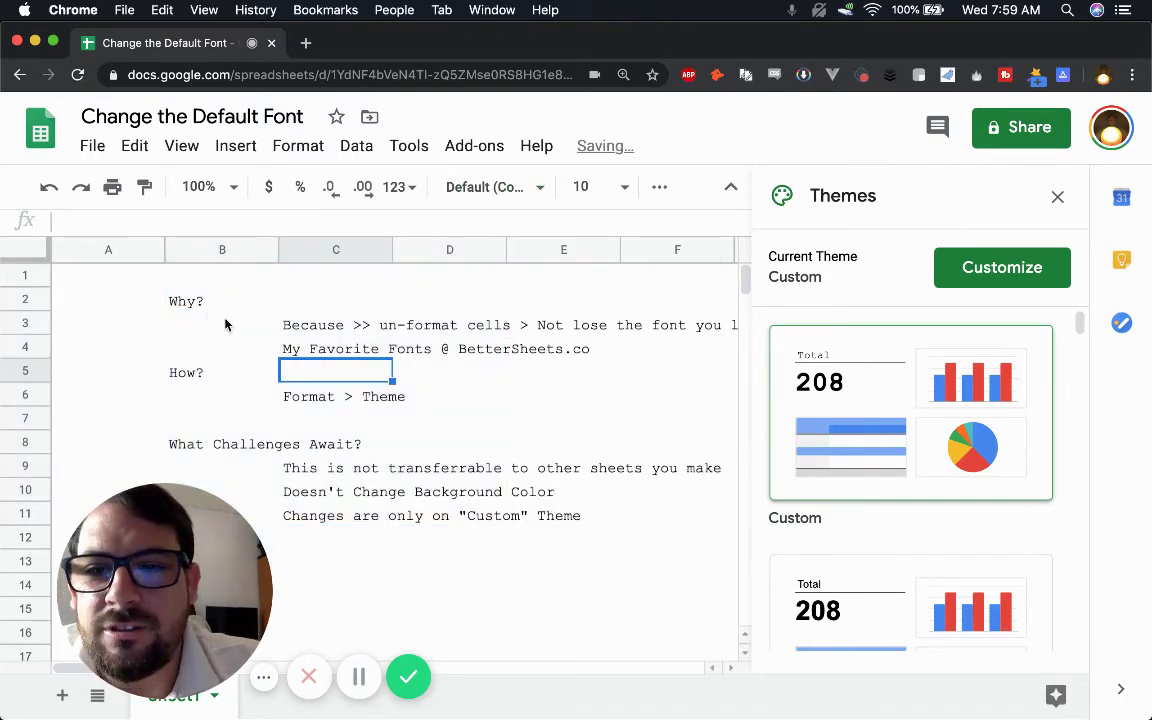
left_click(213, 302)
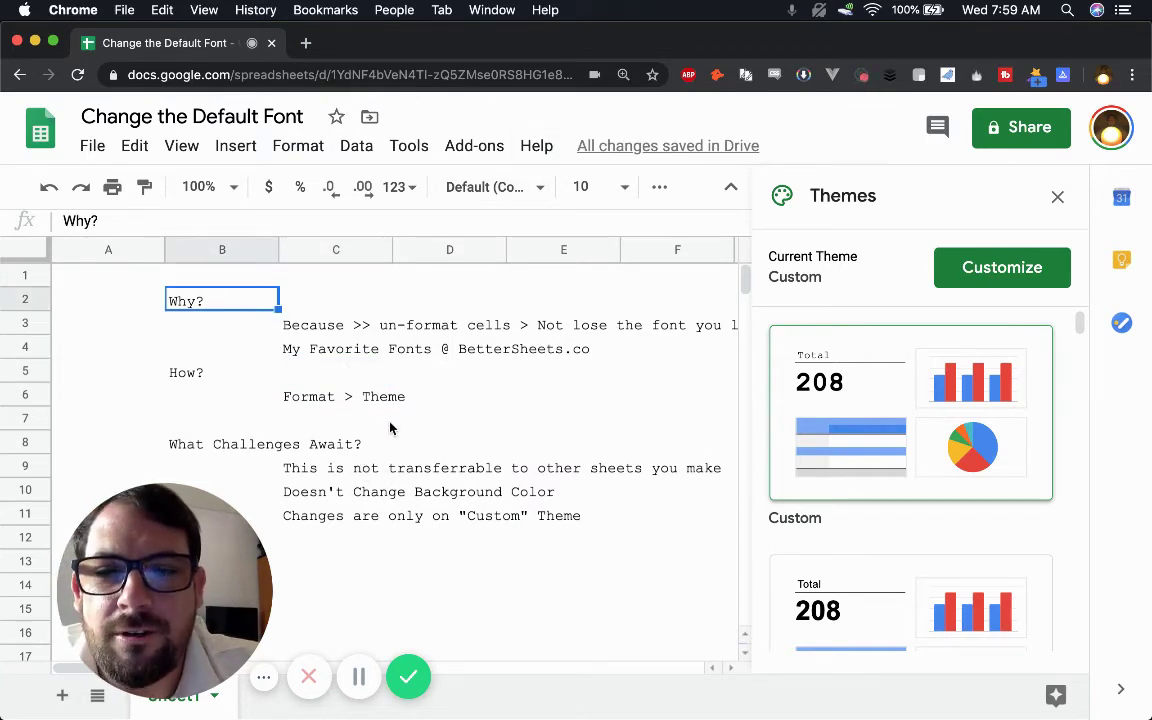
left_click(323, 471)
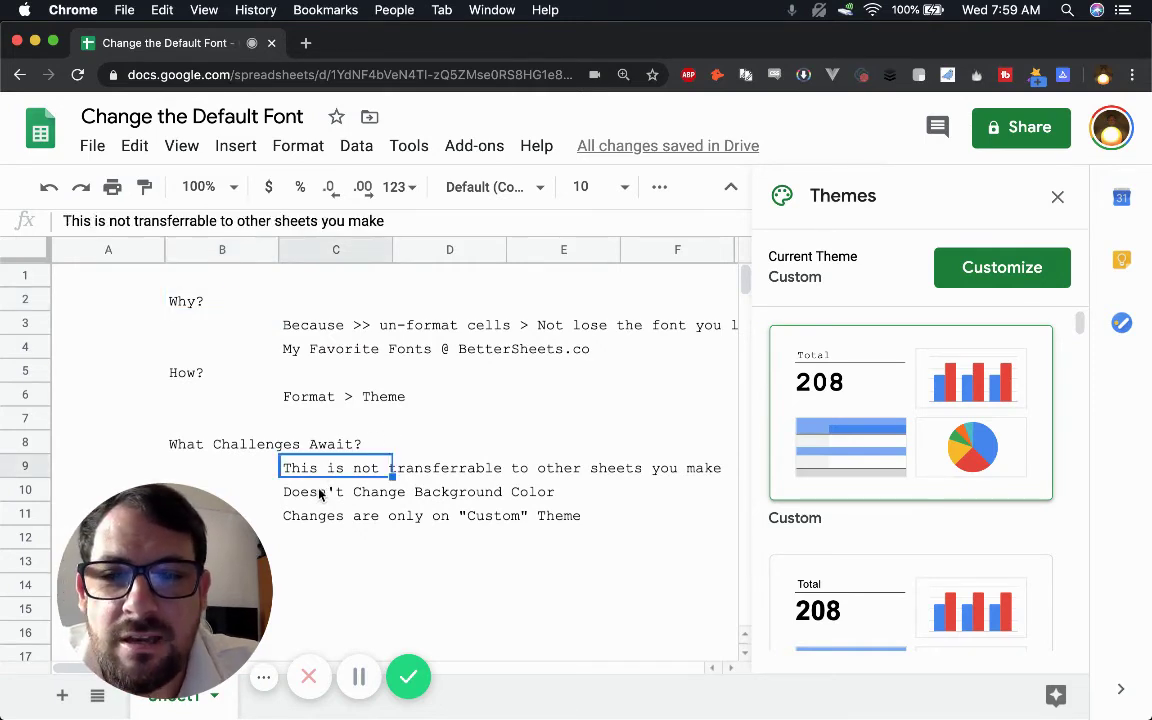
key("Down")
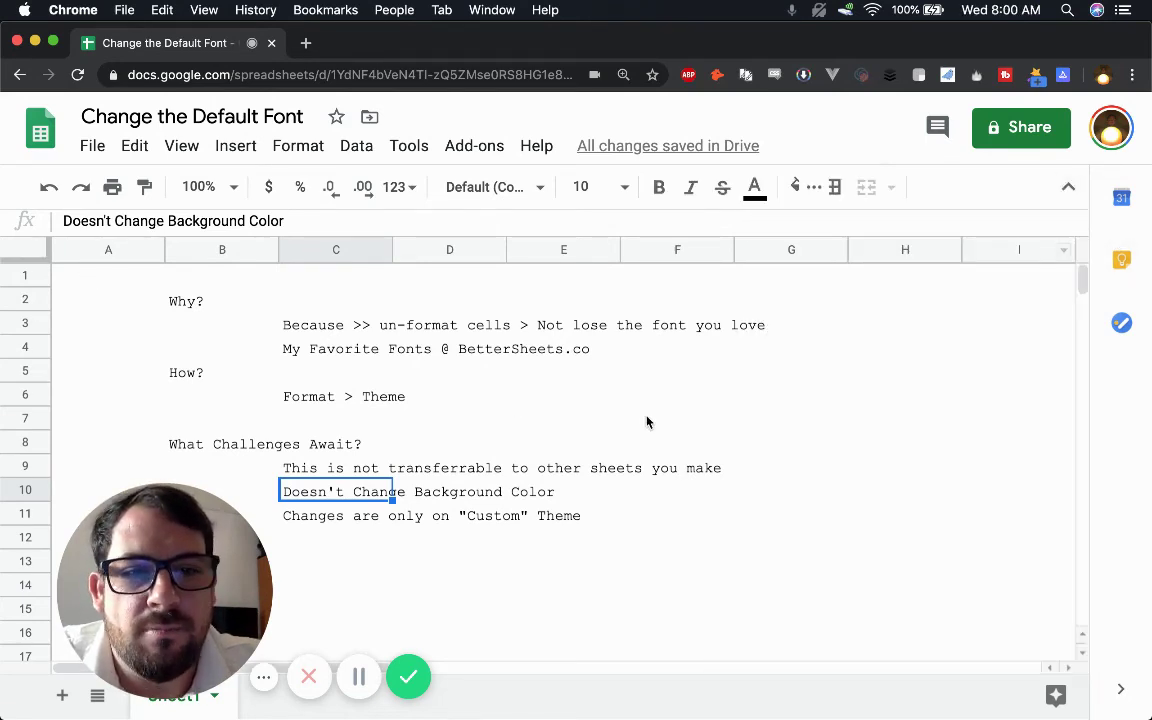
Step: Select all cells and fill them with the custom hex colour #fbfbf8
key("super+a")
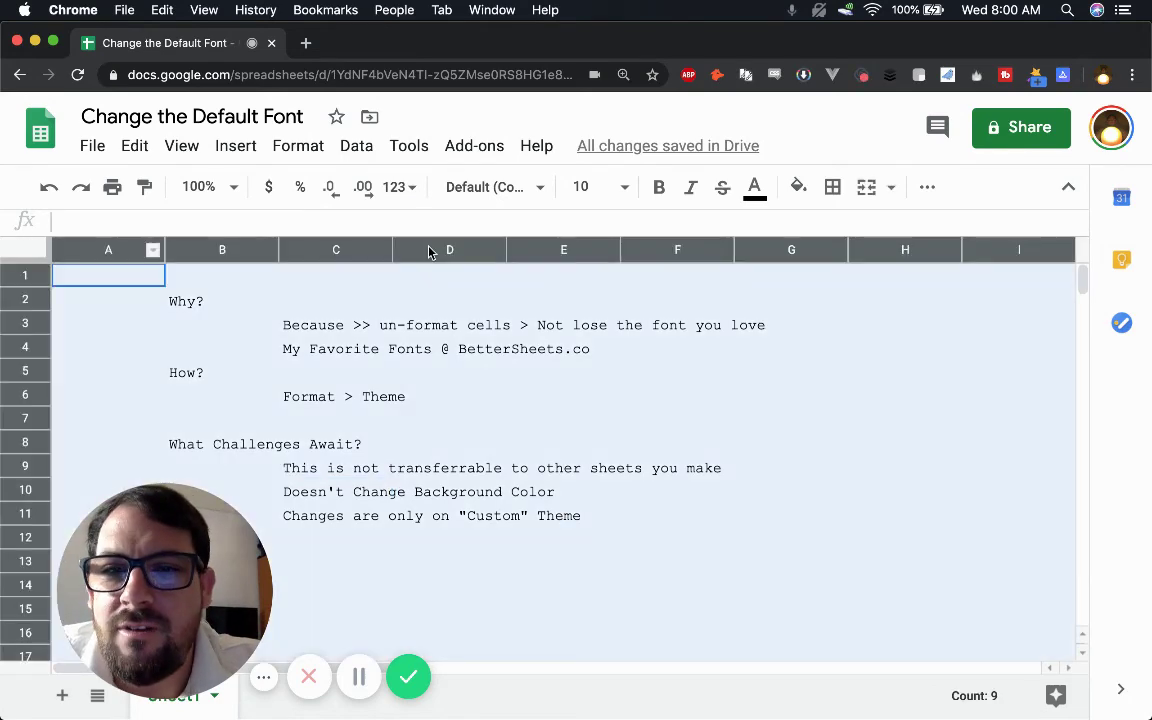
left_click(797, 186)
left_click(833, 564)
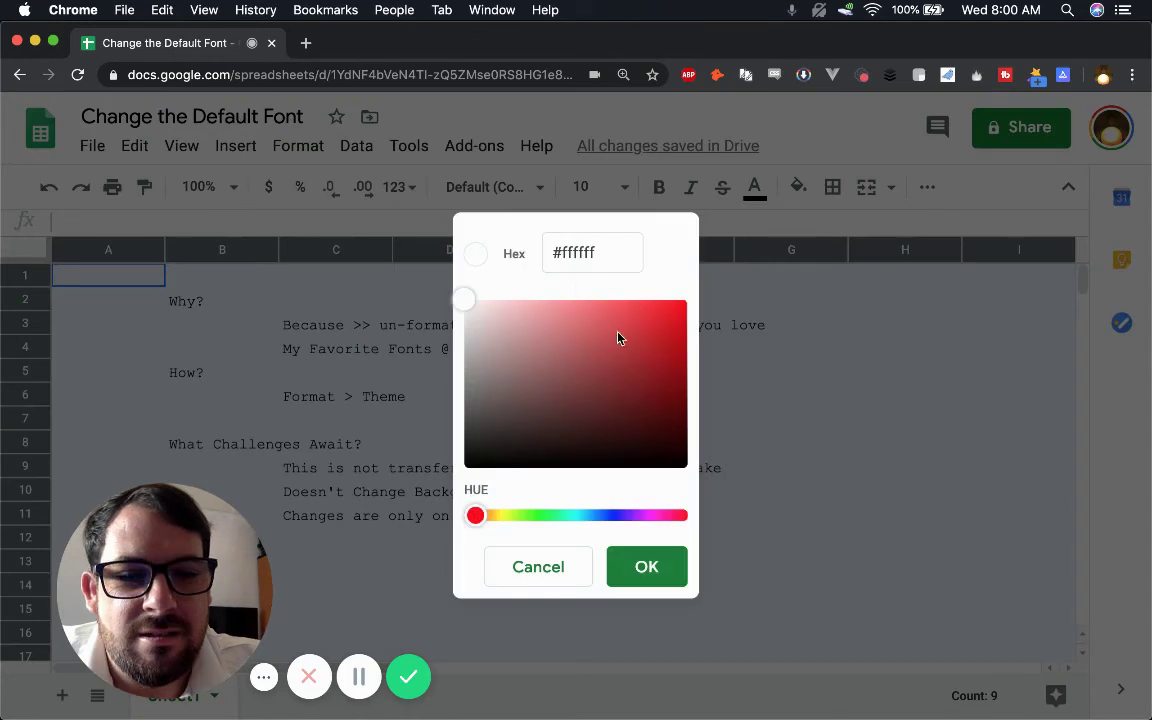
double_click(563, 258)
type("fb")
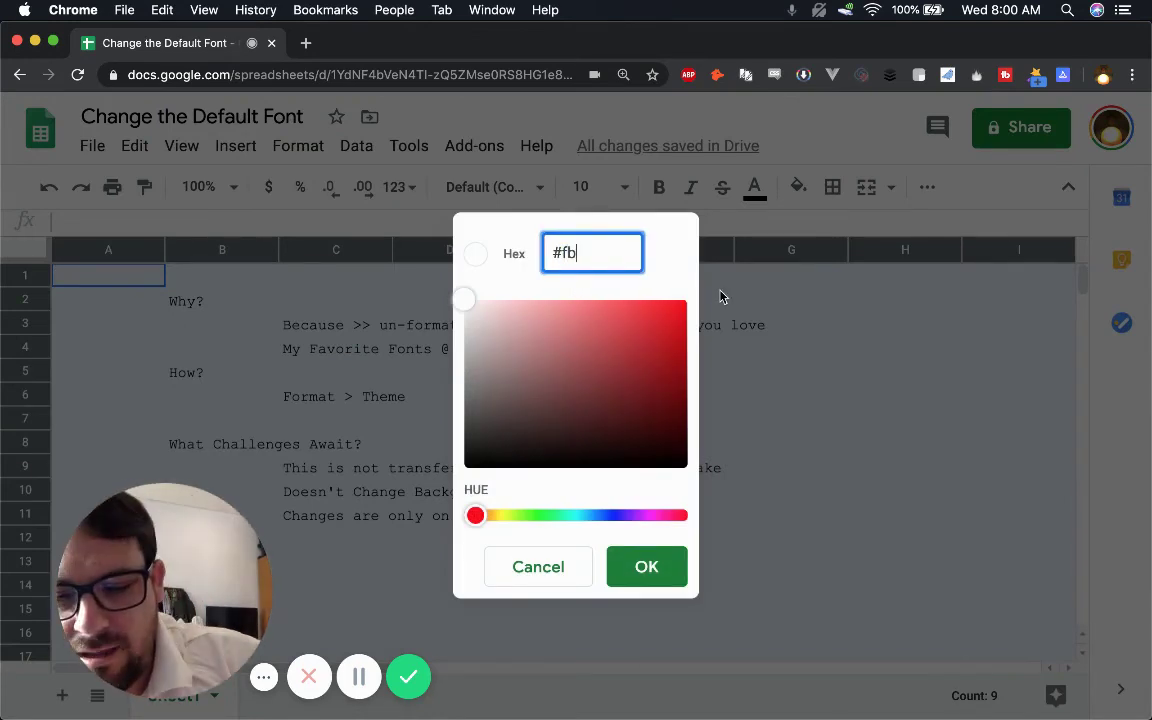
type("fbf8")
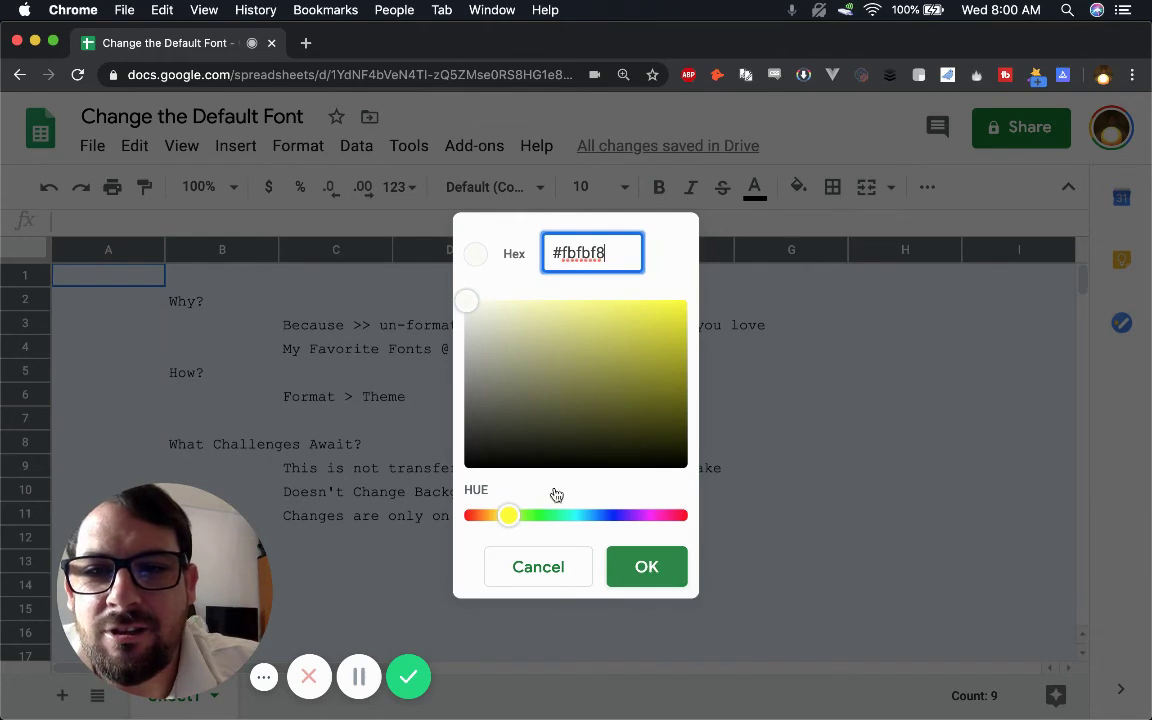
left_click(620, 567)
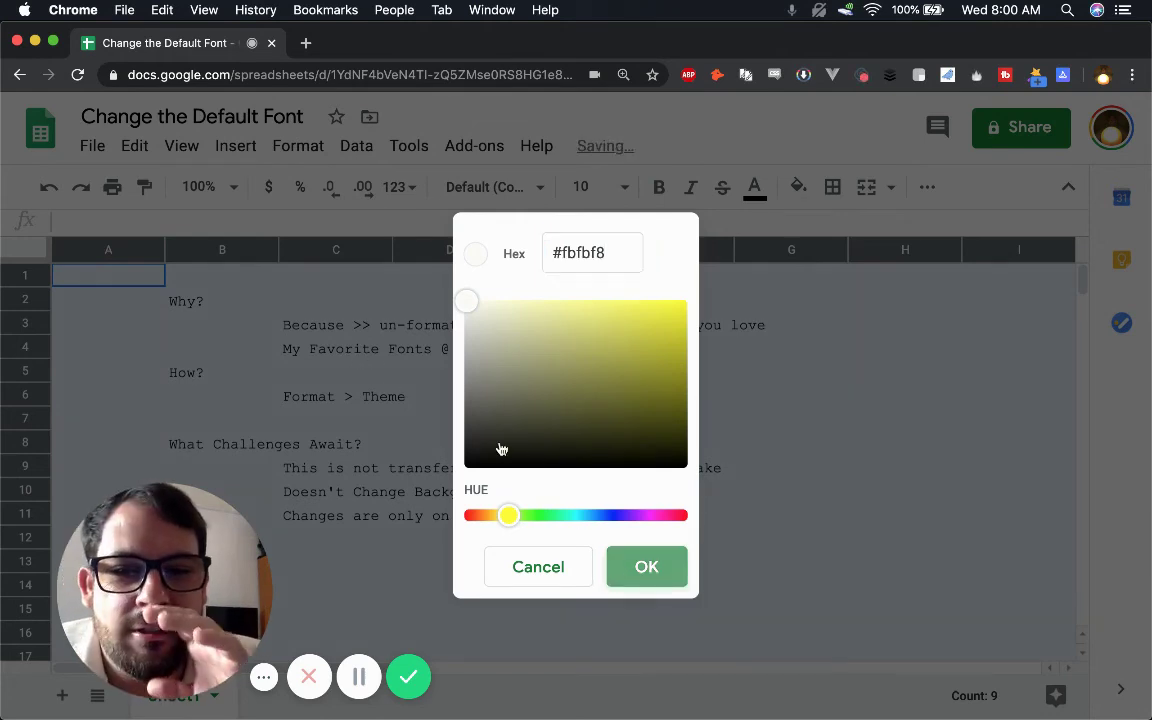
left_click(647, 566)
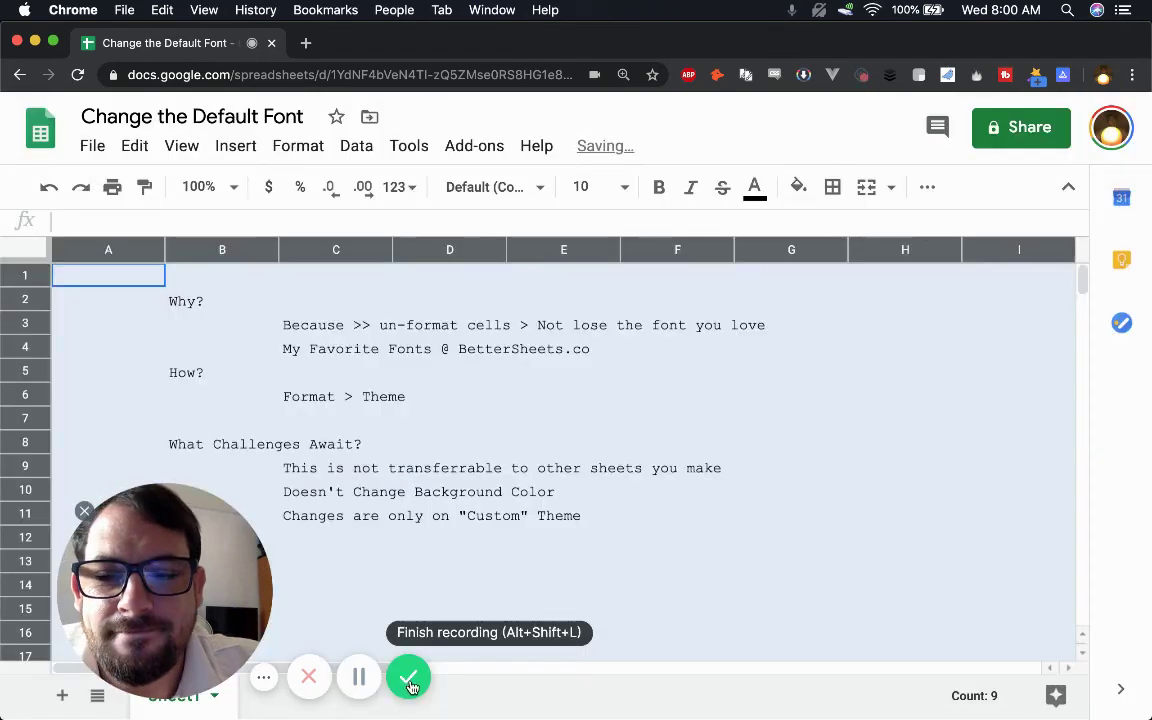
left_click(450, 537)
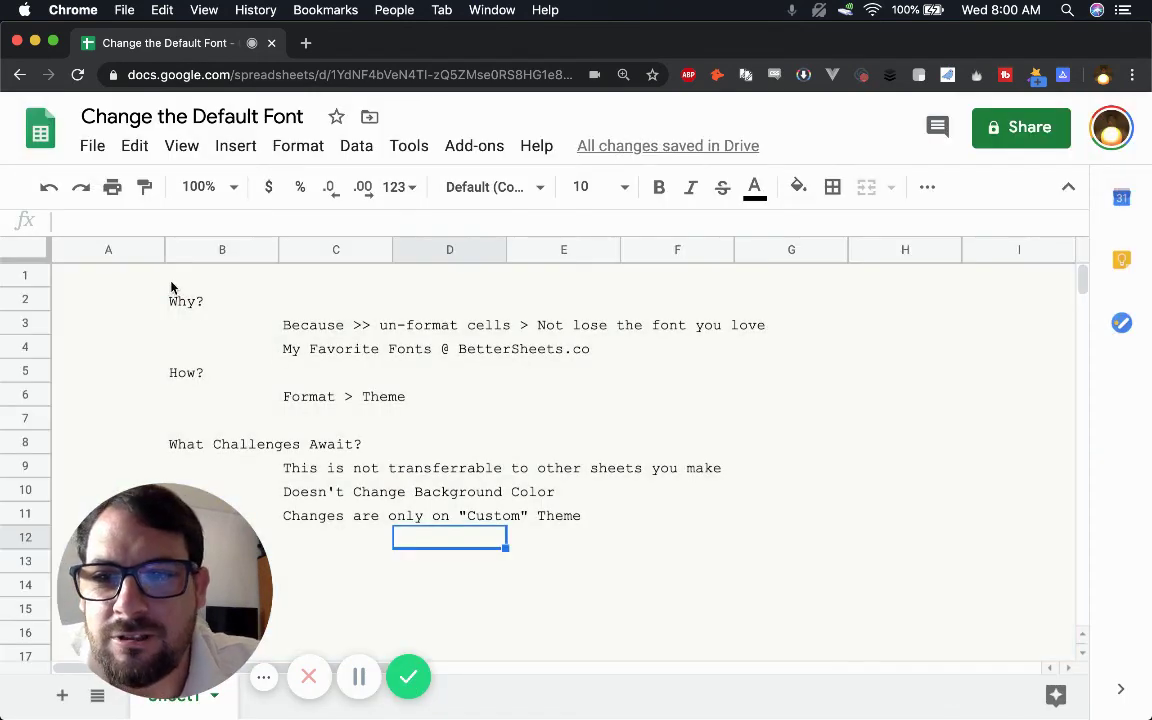